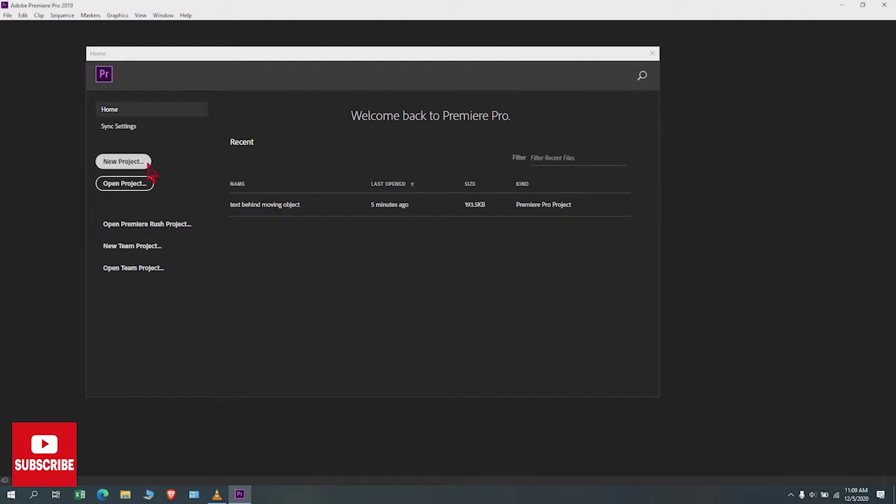
- Create a new project named BEHIND TEXT, stored in the BEHIND TEXT folder on the Desktop
left_click(146, 163)
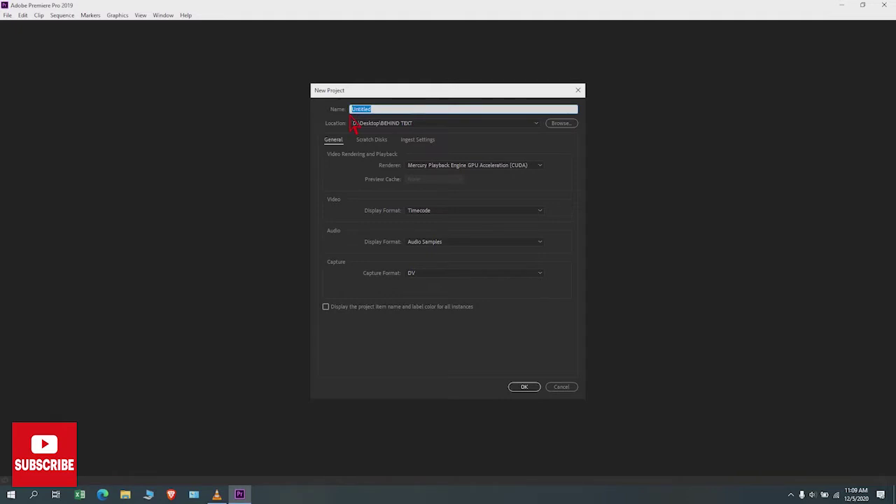
type("BEN")
key("BackSpace")
type("HIND TEXT")
left_click(567, 127)
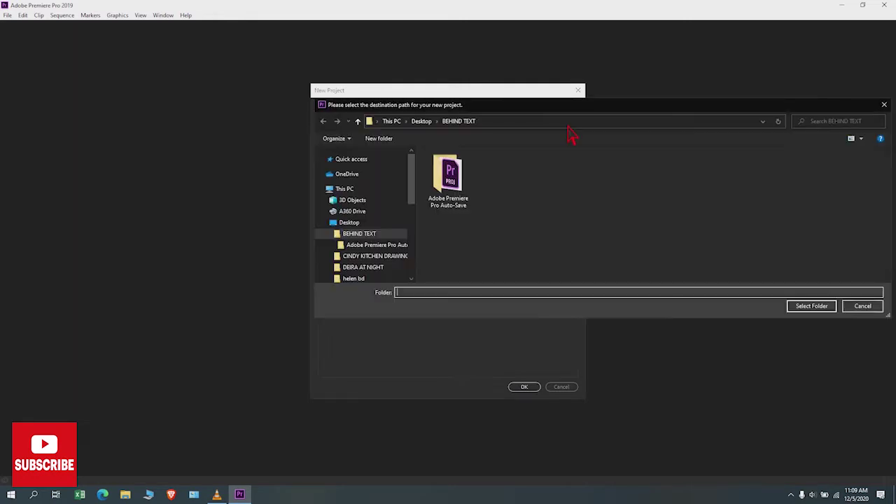
left_click(378, 224)
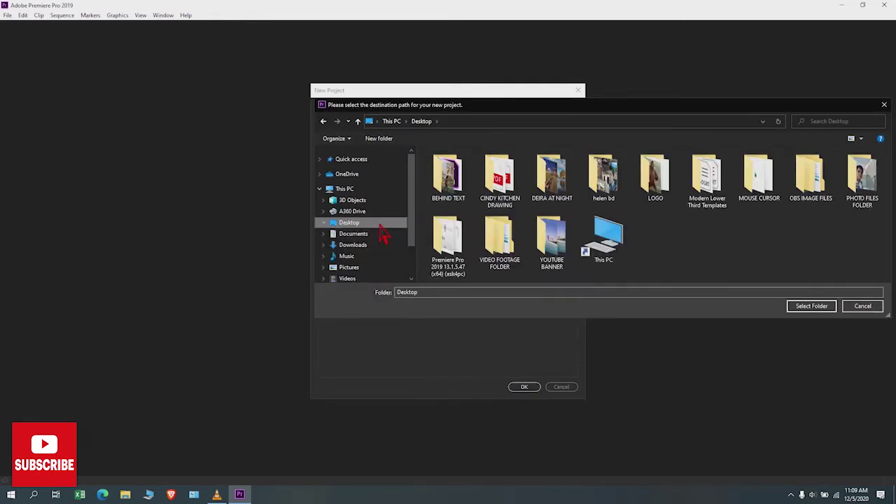
left_click(450, 202)
left_click(817, 309)
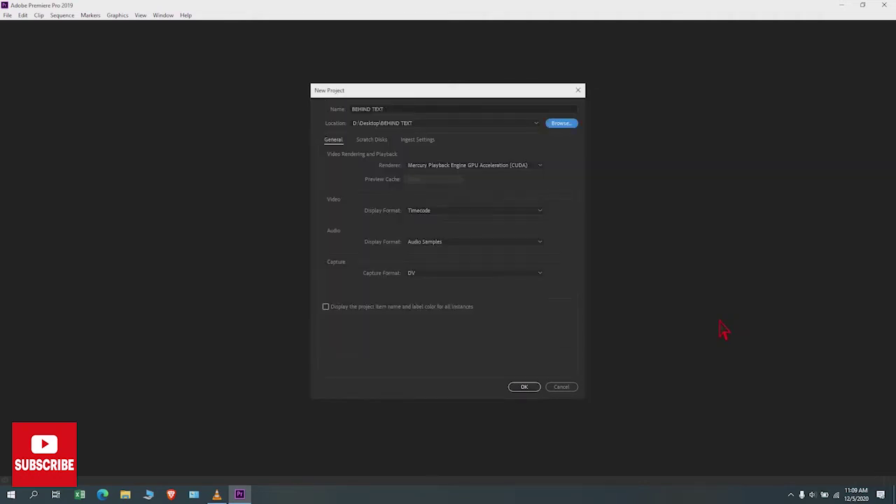
left_click(537, 388)
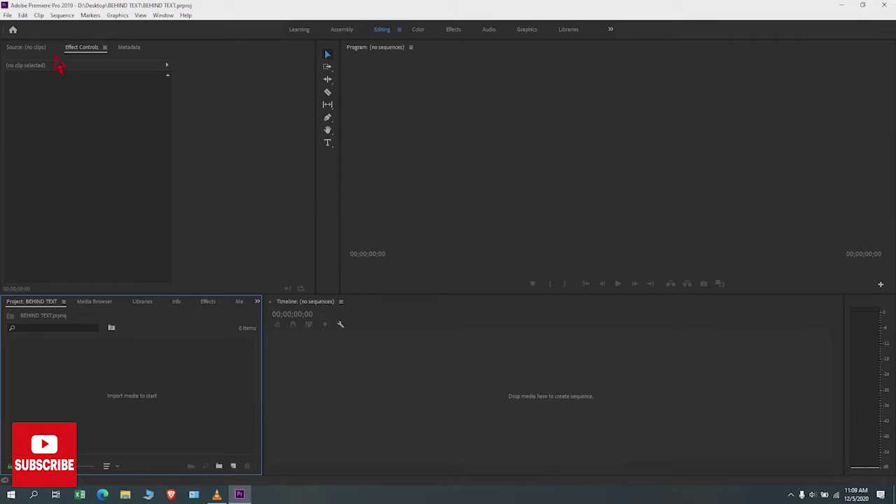
- Create a new sequence named Sequence 01 with the DSLR 1080p30 preset
left_click(11, 16)
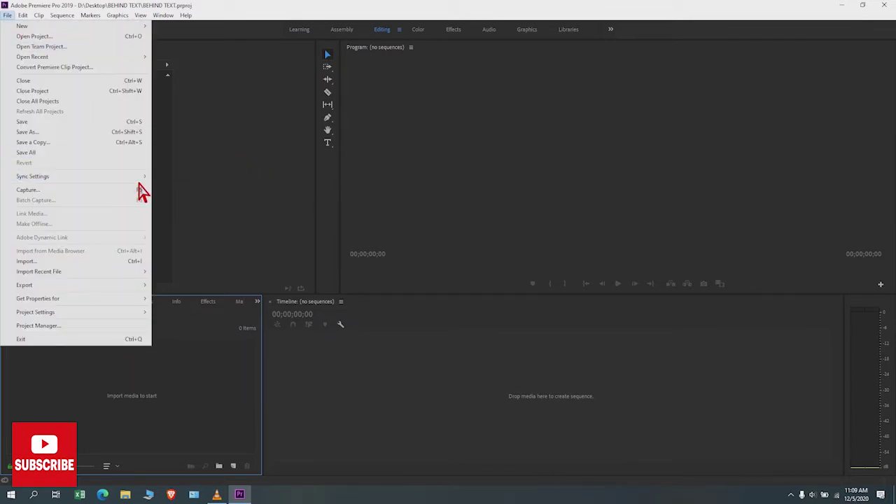
mouse_move(30, 29)
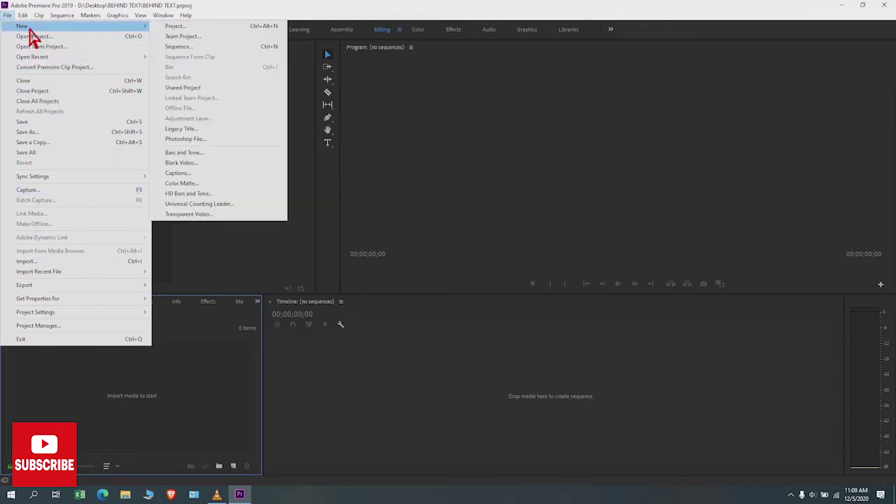
left_click(179, 46)
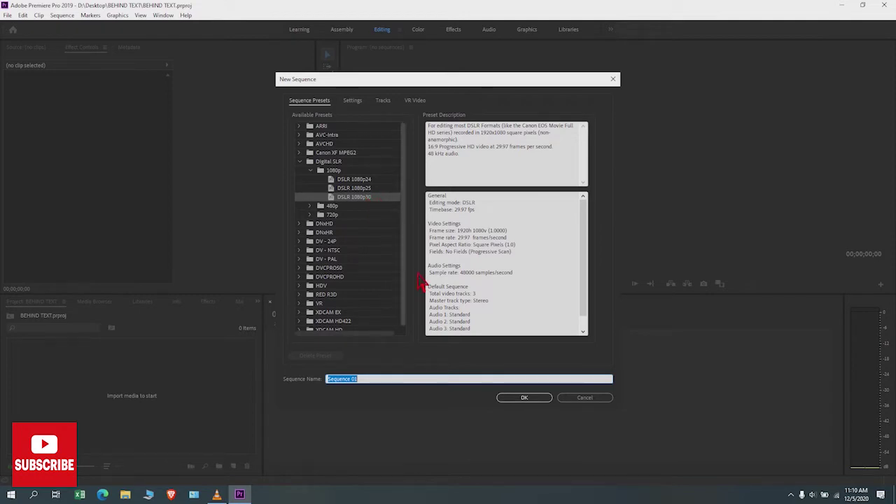
left_click(465, 318)
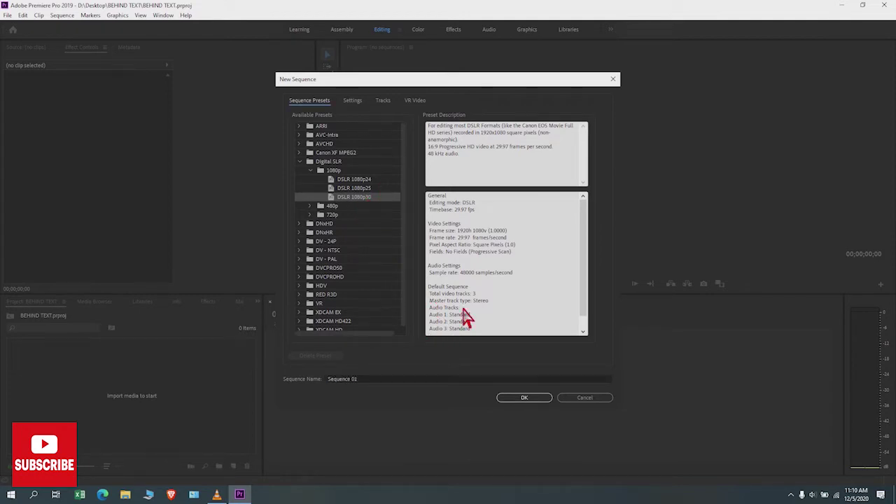
left_click(524, 398)
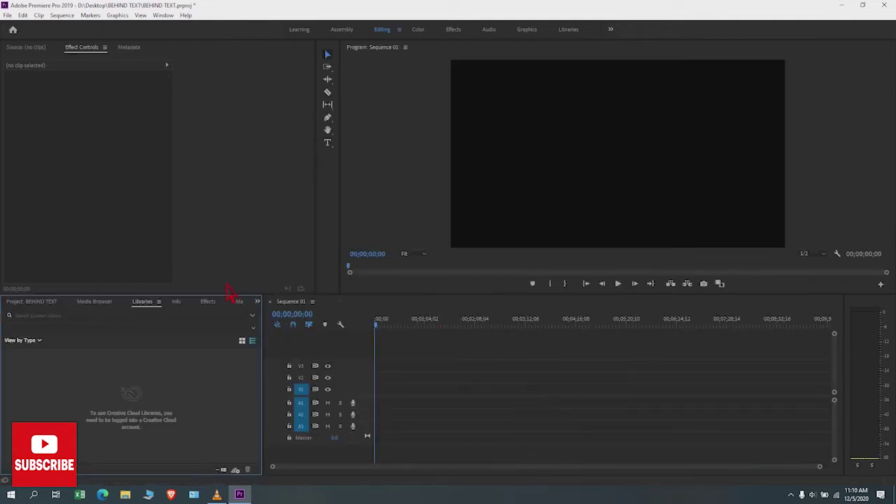
- Import the video file DJI_0433.MP4 from the BEHIND TEXT folder into the project
left_click(40, 302)
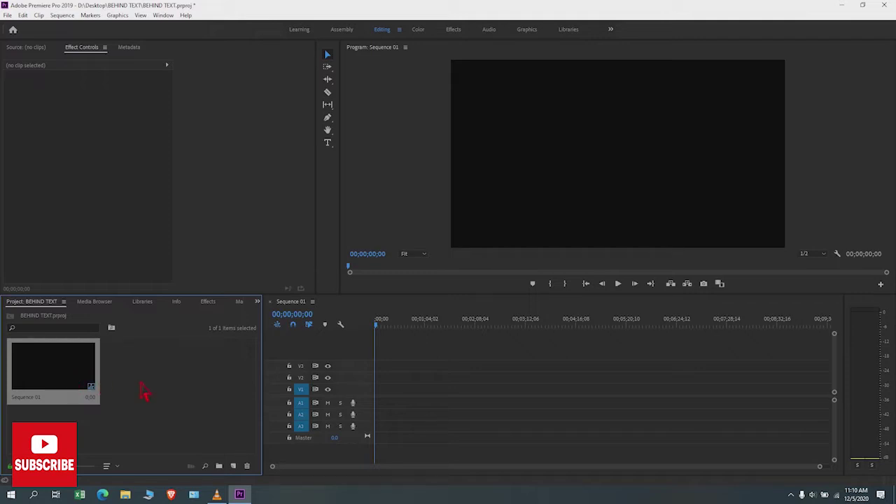
left_click(9, 15)
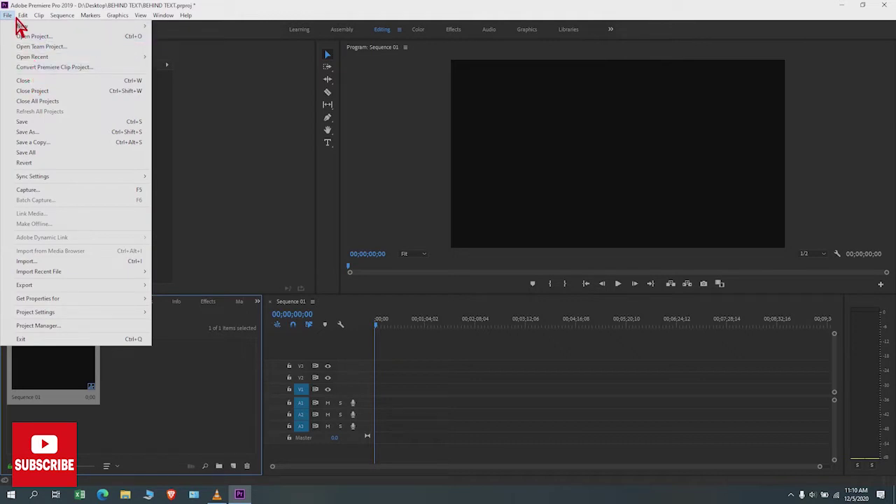
left_click(40, 265)
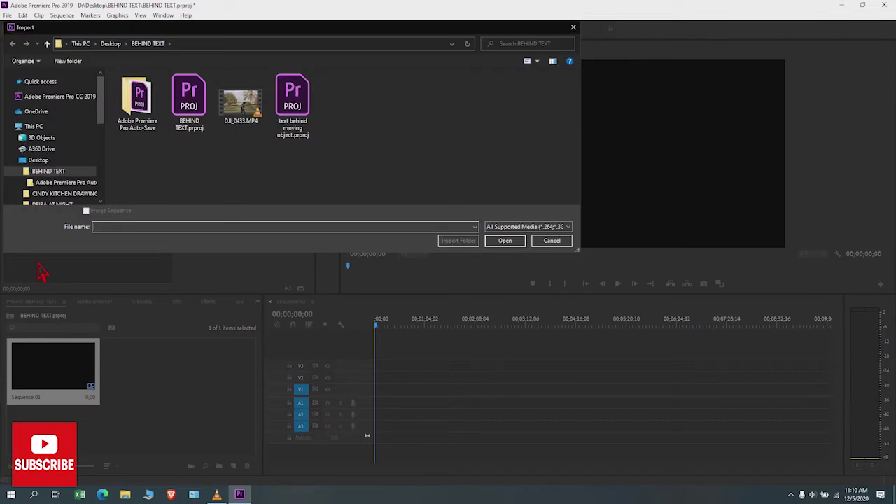
left_click(250, 111)
left_click(506, 241)
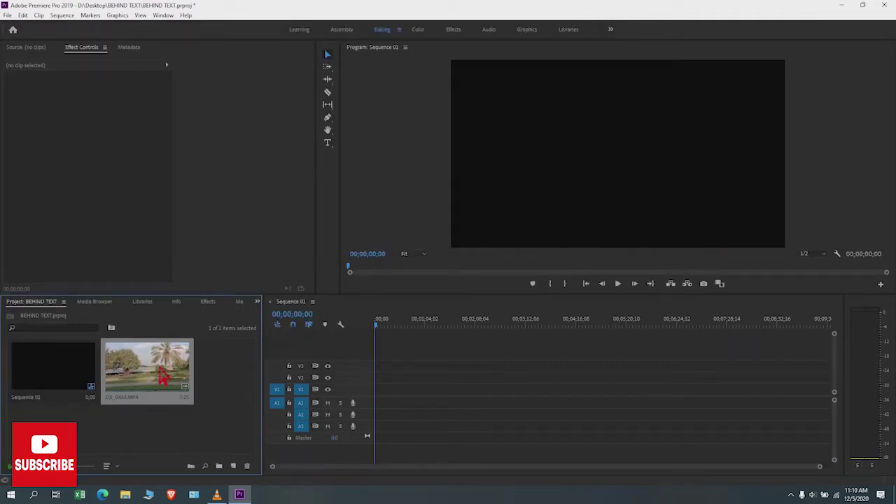
- Place the DJI_0433.MP4 clip at the start of Sequence 01, with video on V1 and audio on A1
left_click_drag(158, 367, 387, 403)
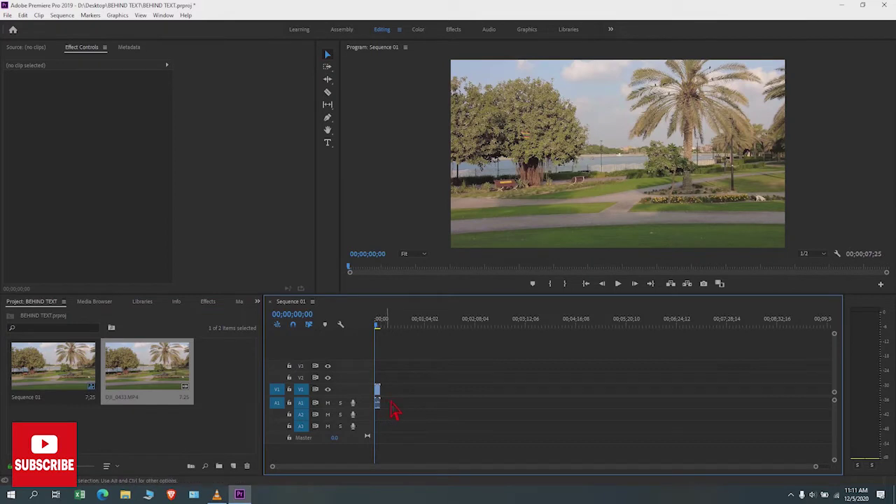
key("equal")
key("equal")
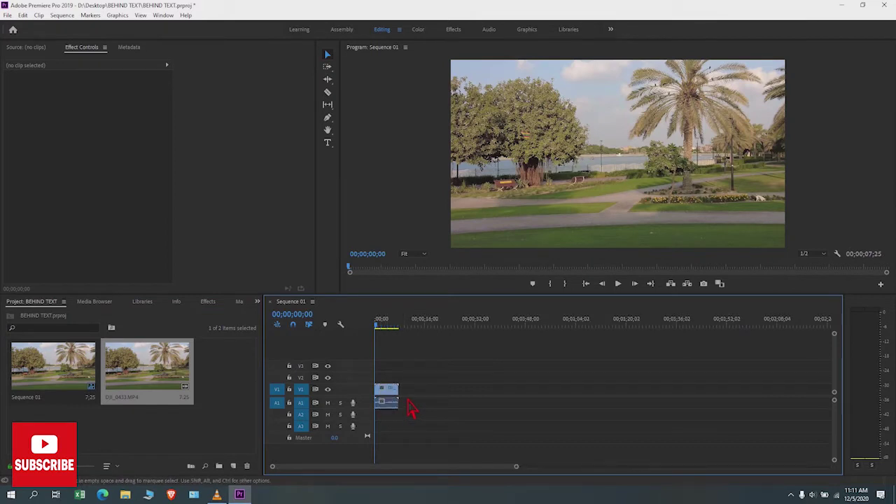
key("equal")
key("equal")
key("equal")
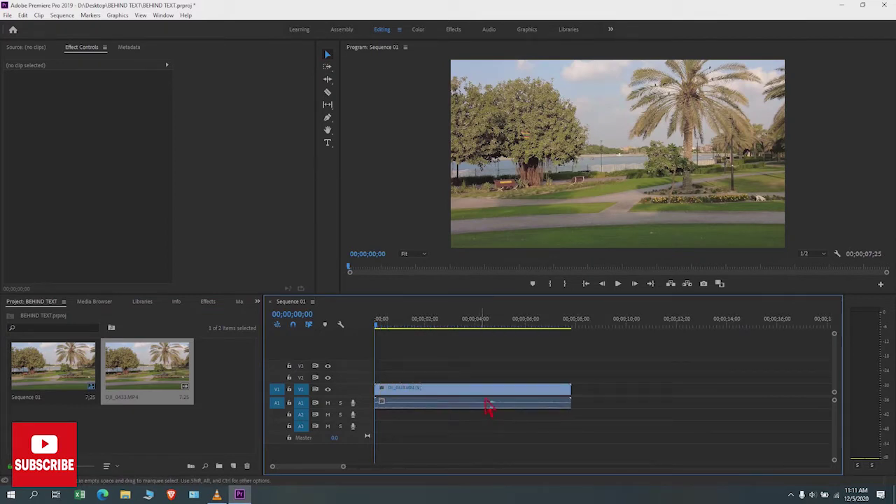
- Split the clip at 00;00;01;21, just before the runner enters the frame, and ripple delete the opening part
key("space")
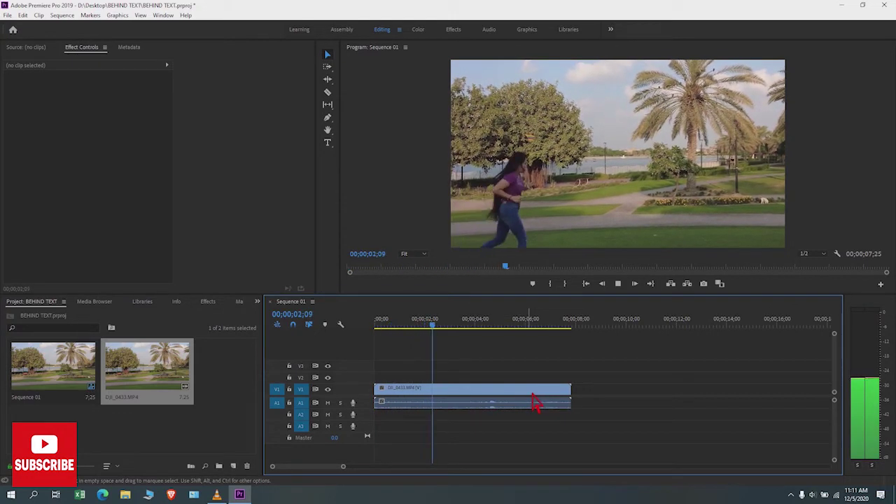
key("space")
left_click_drag(436, 329, 421, 329)
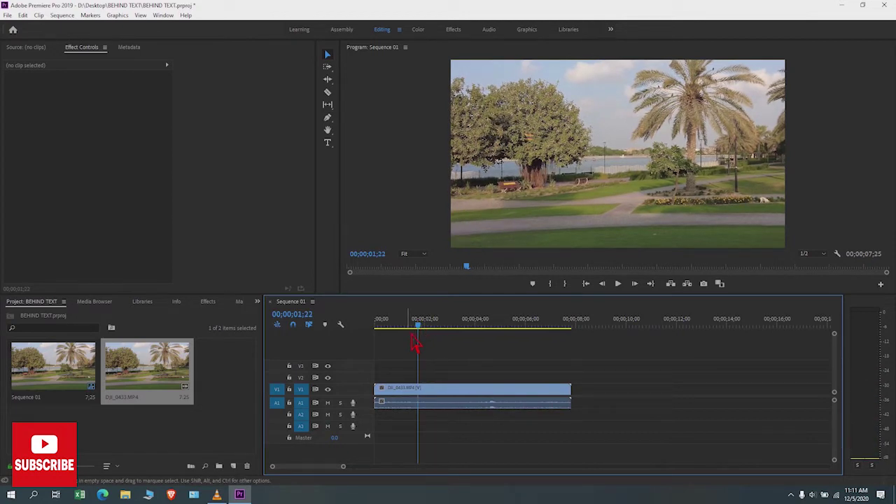
key("Left")
key("c")
left_click(418, 401)
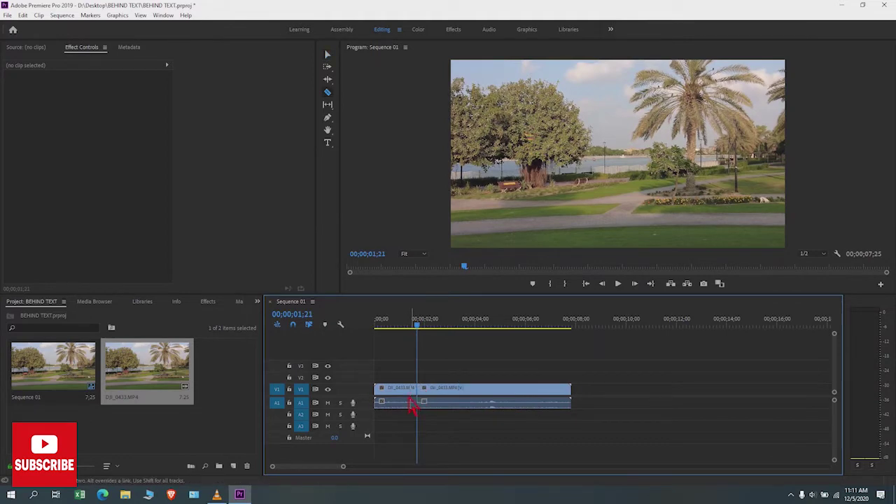
right_click(410, 402)
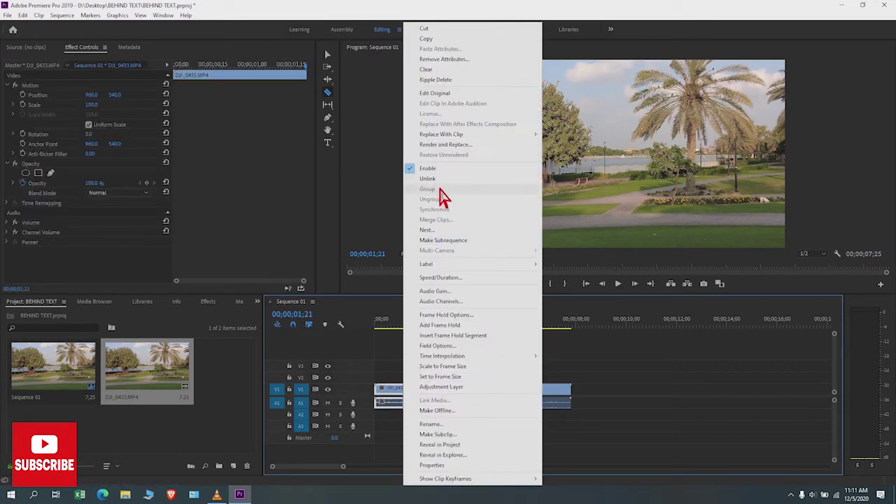
left_click(441, 88)
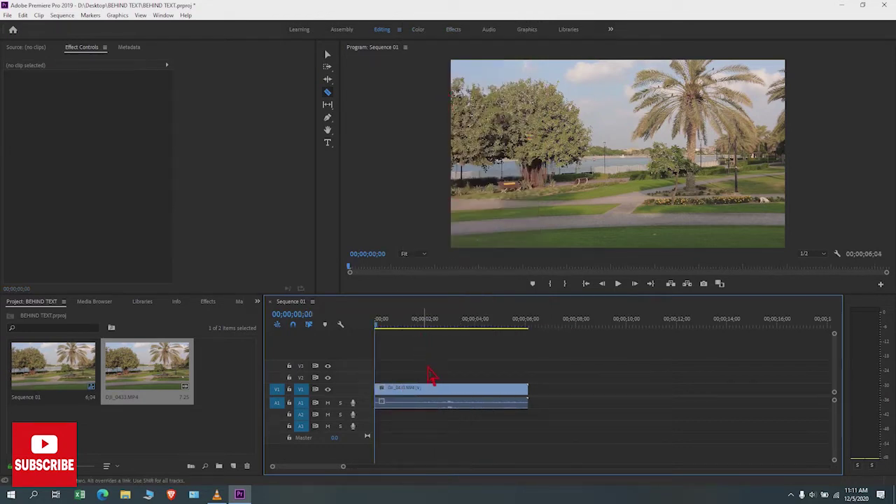
key("v")
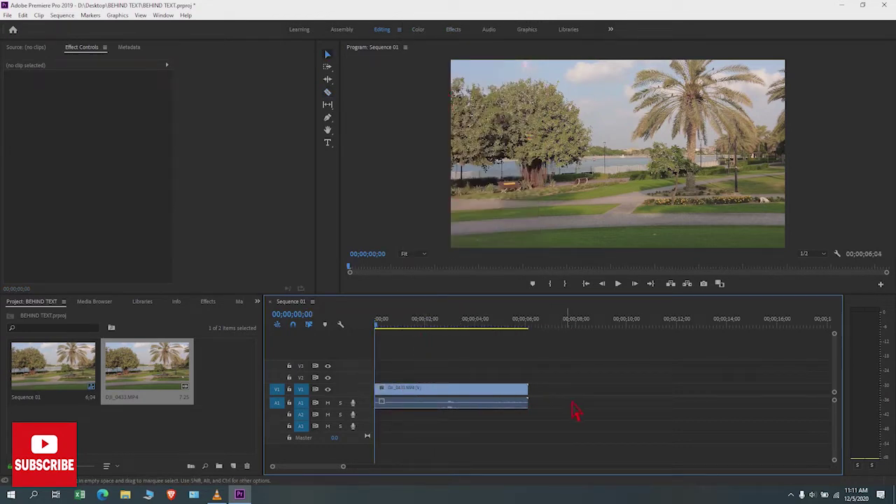
- Preview the trimmed clip and park the playhead at 00;00;00;15, where the runner is fully in frame
key("space")
key("space")
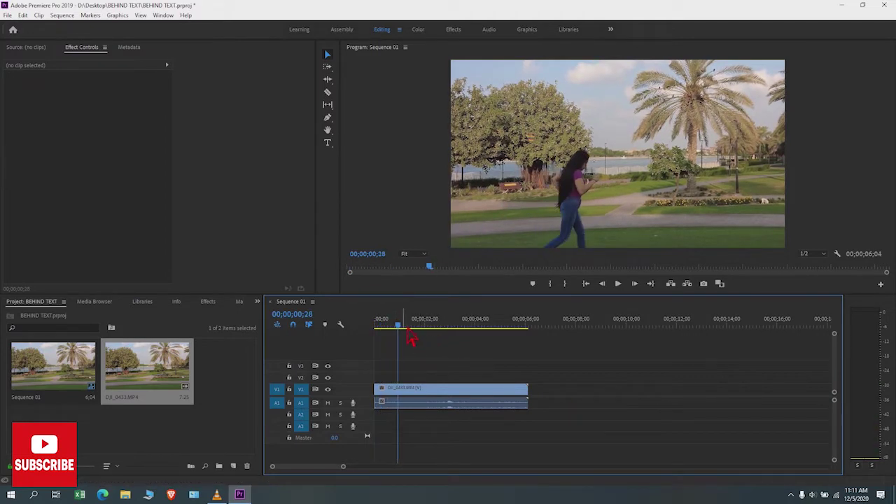
mouse_move(404, 327)
left_mouse_down()
mouse_move(387, 327)
mouse_move(397, 341)
left_mouse_up()
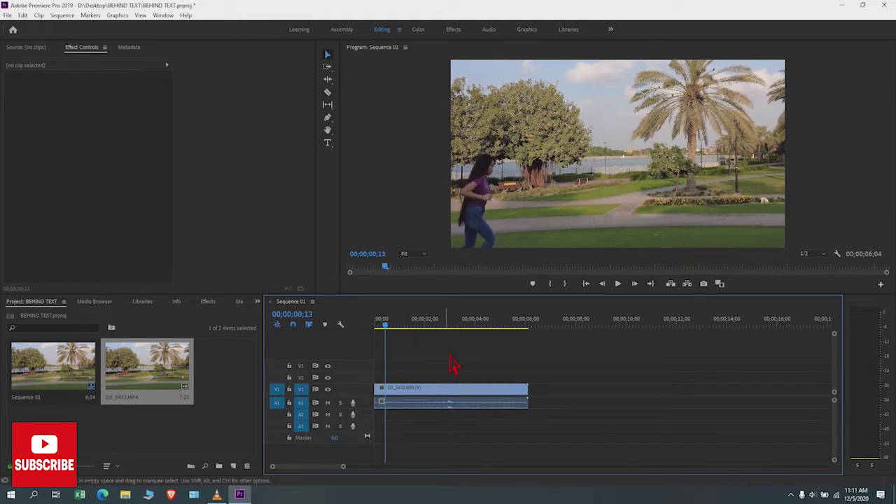
key("Right")
key("Right")
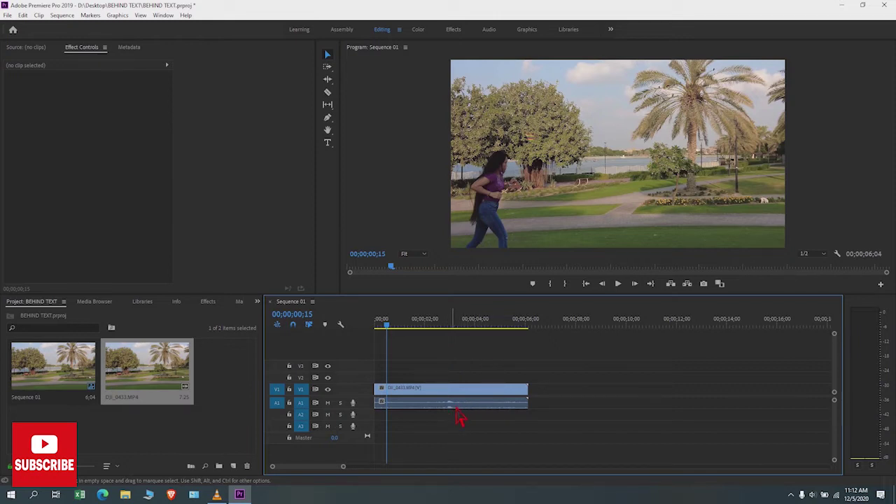
- Unlink the clip's audio from its video and remove the audio from track A1
left_click(481, 404)
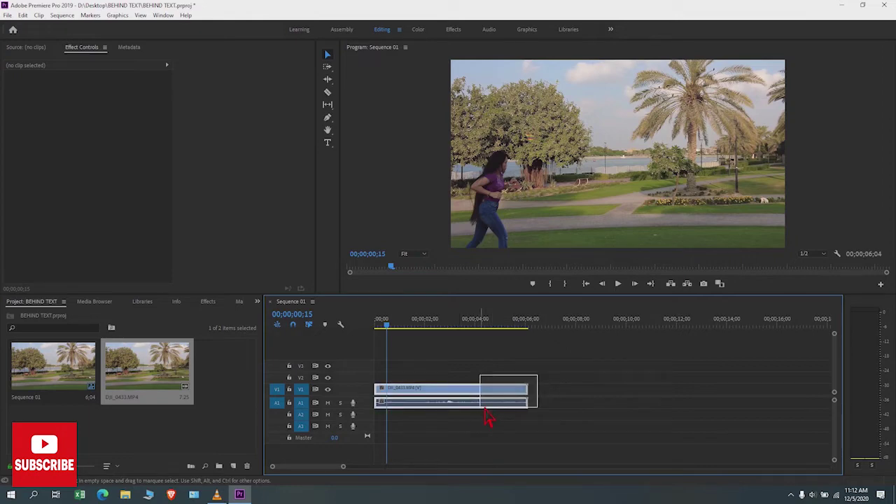
right_click(469, 404)
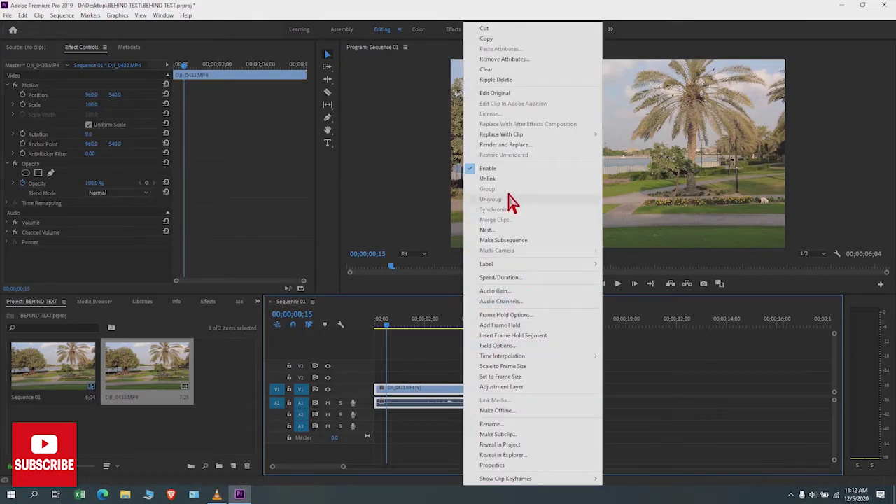
left_click(490, 179)
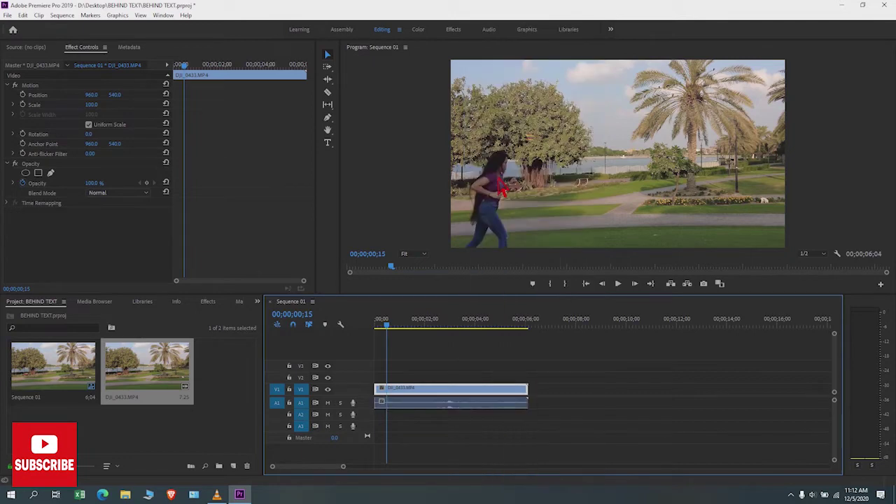
right_click(452, 415)
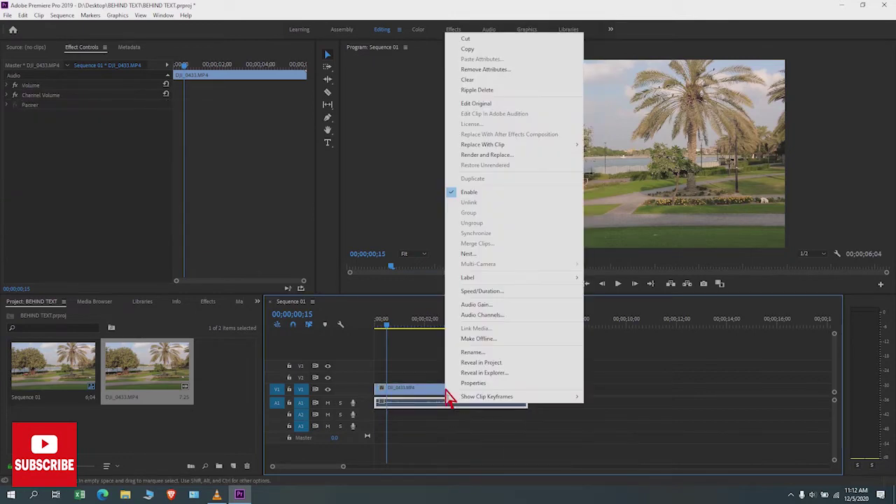
left_click(474, 82)
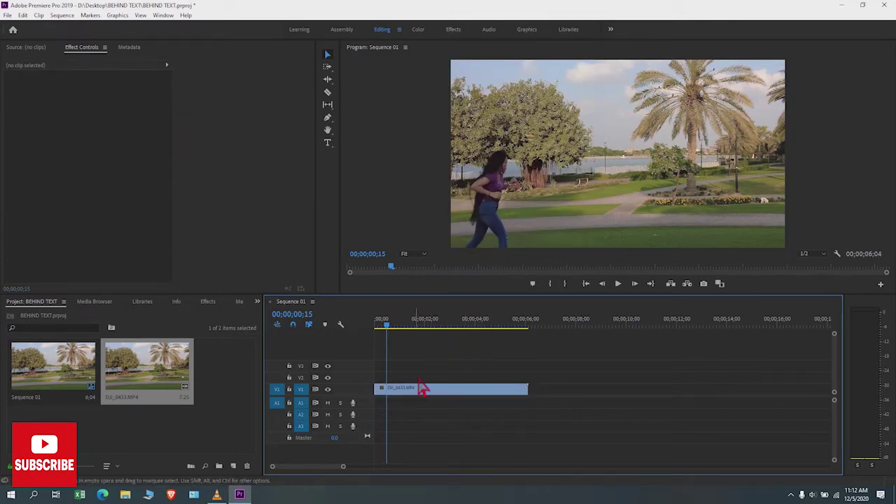
- Add a new horizontal text layer above the footage at 00;00;00;15 and place it just in front of the runner
left_click(466, 391)
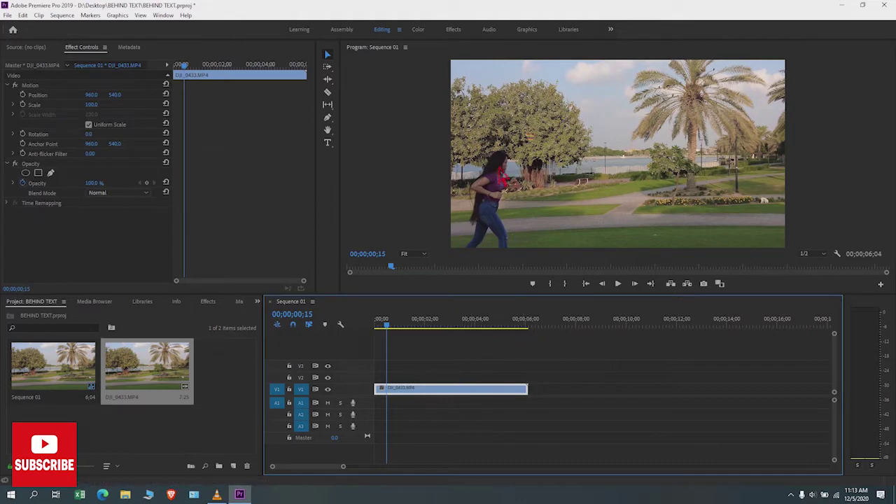
left_click(527, 31)
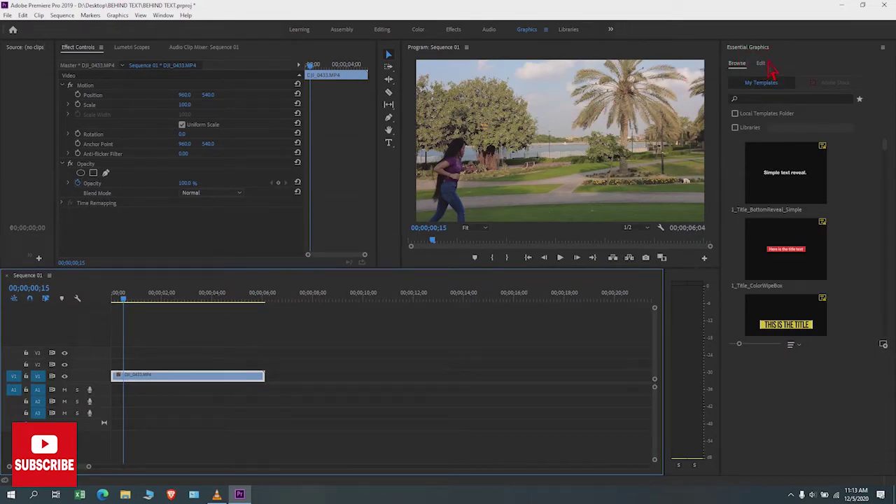
left_click(764, 64)
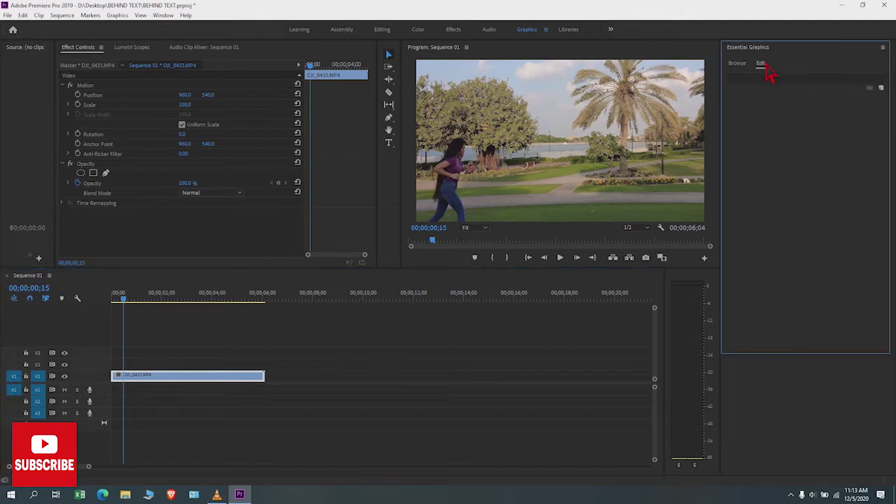
left_click(881, 89)
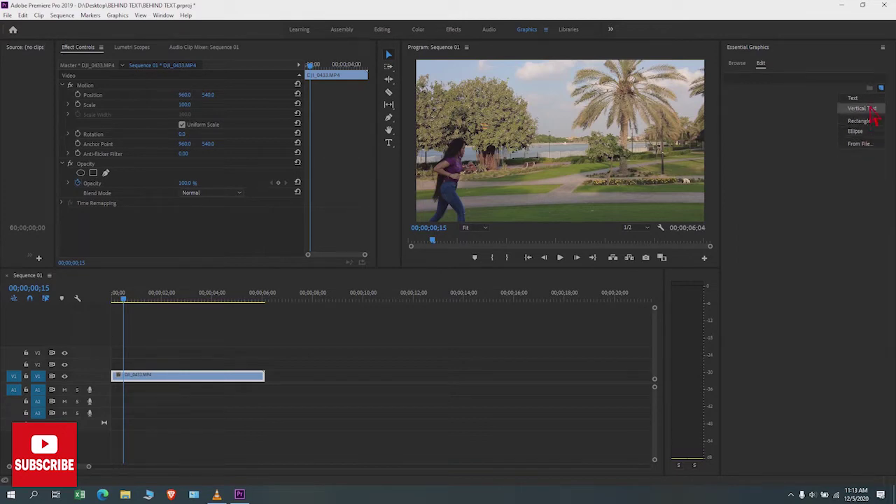
left_click(864, 101)
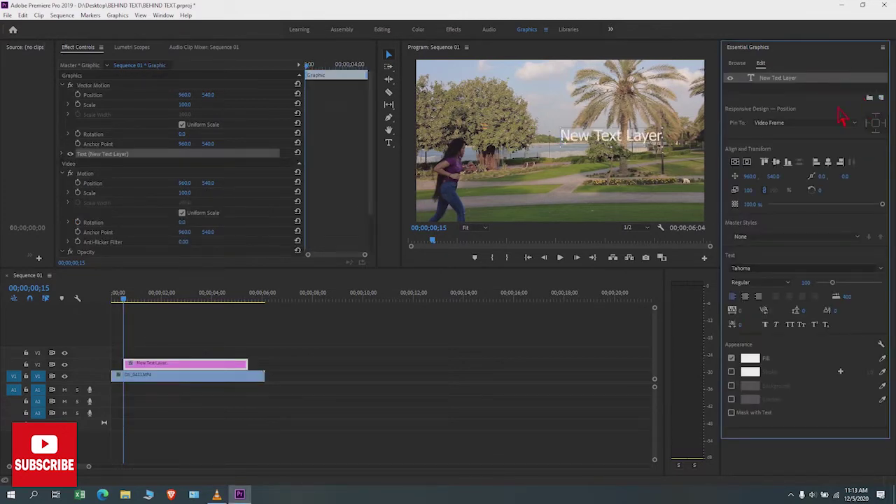
left_click_drag(630, 147, 530, 170)
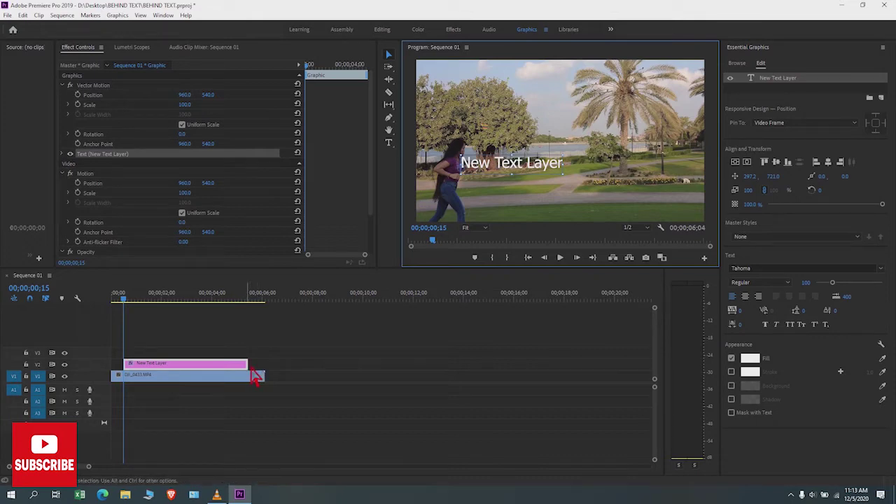
- Extend the text clip to the footage's end and change the text to a bright green BIHIND TEXT in MEDIO VINTAGE with tracking 697
left_click_drag(256, 376, 269, 376)
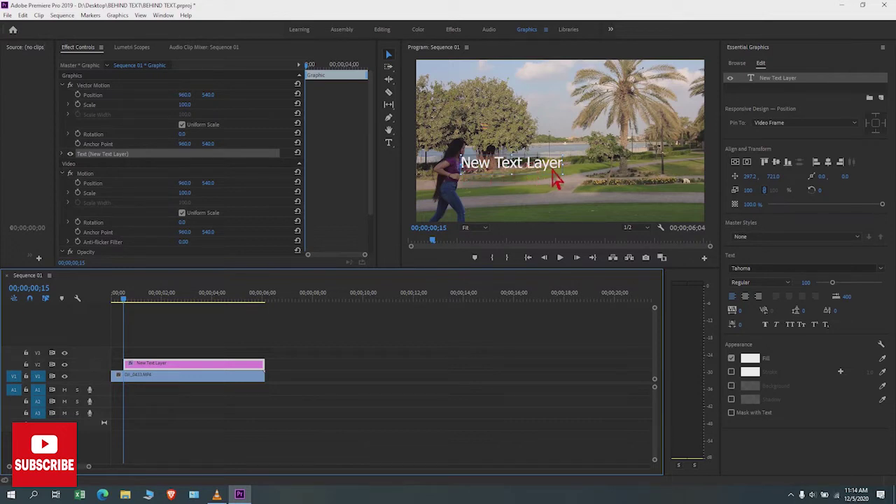
left_click(388, 142)
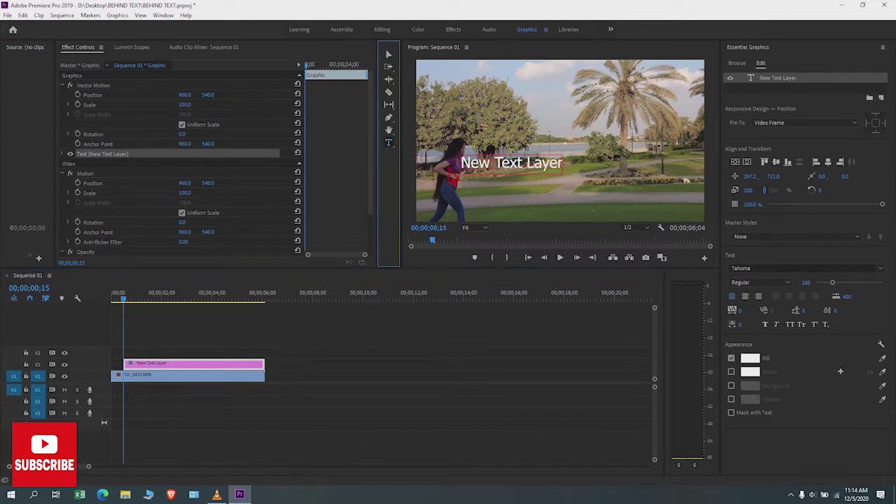
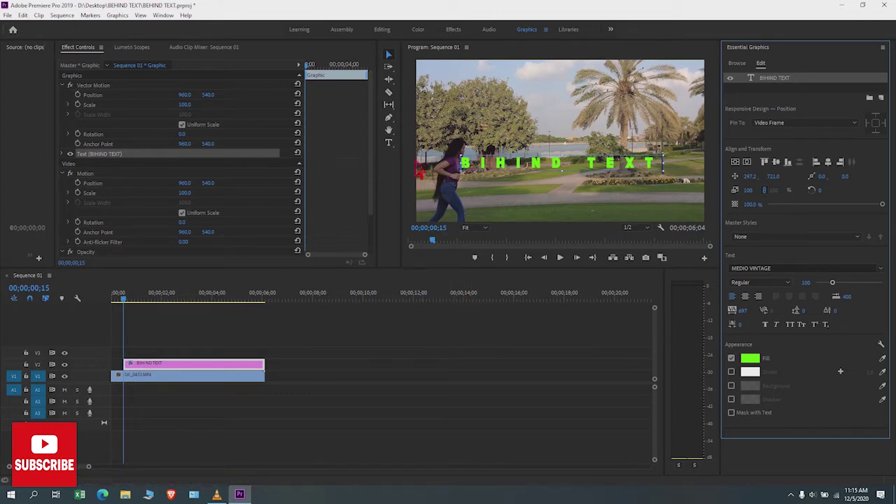
- Preview the sequence enlarged from its start to check how the runner passes the BIHIND TEXT title
left_click(418, 166)
key("grave")
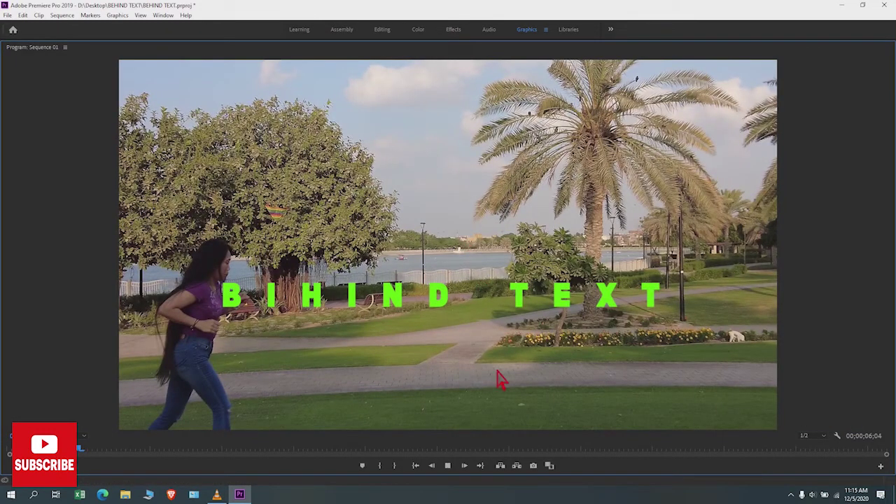
key("space")
key("space")
key("Home")
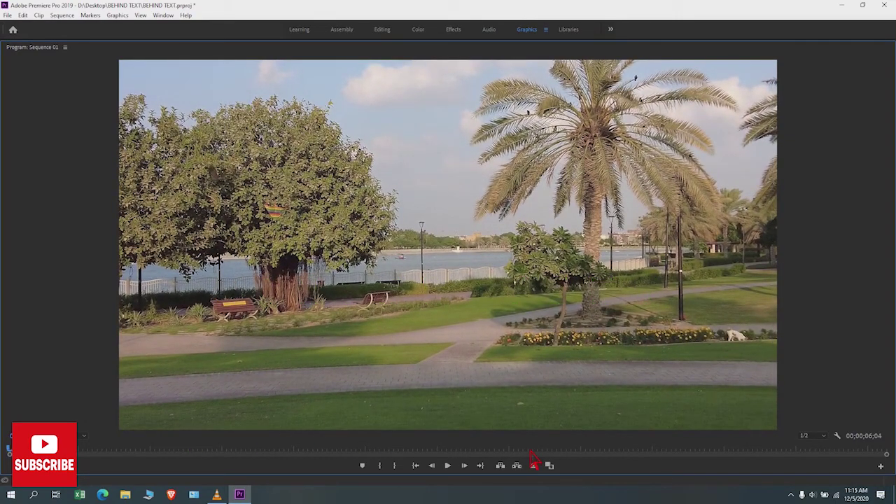
key("space")
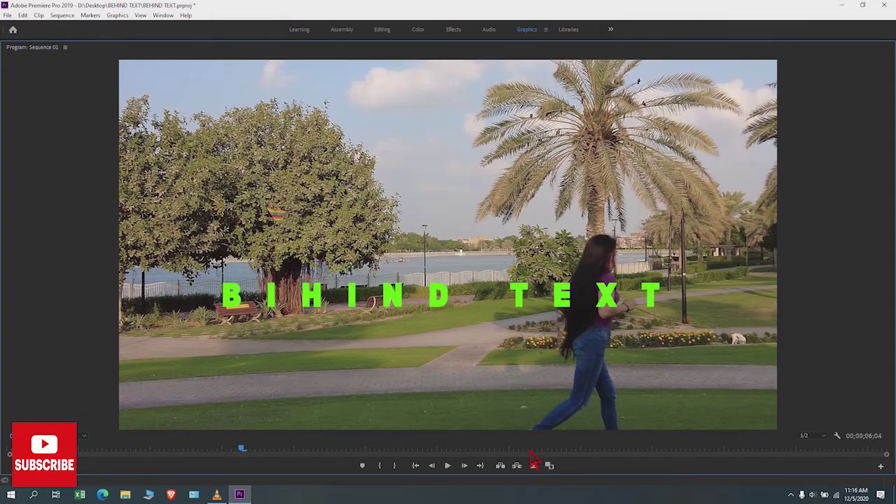
key("grave")
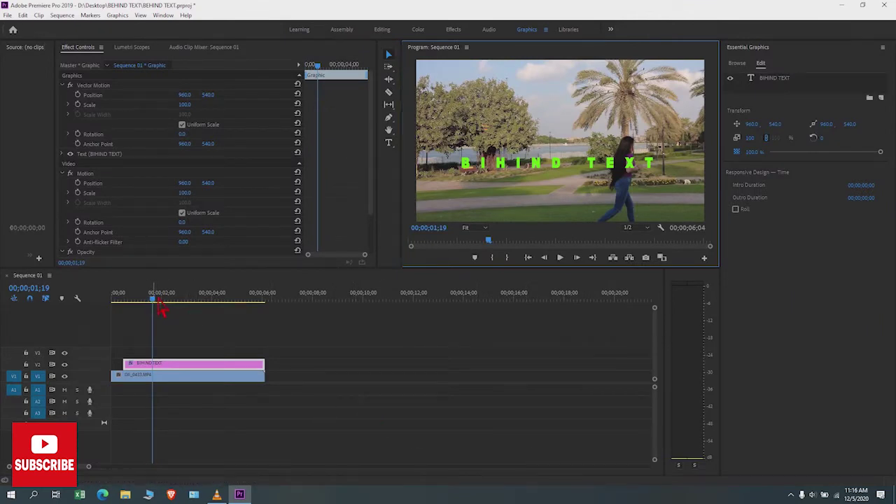
- Return the playhead to 00;00;00;15 and shift the BIHIND TEXT title slightly to about position 300.3, 733.0
left_click_drag(158, 303, 130, 304)
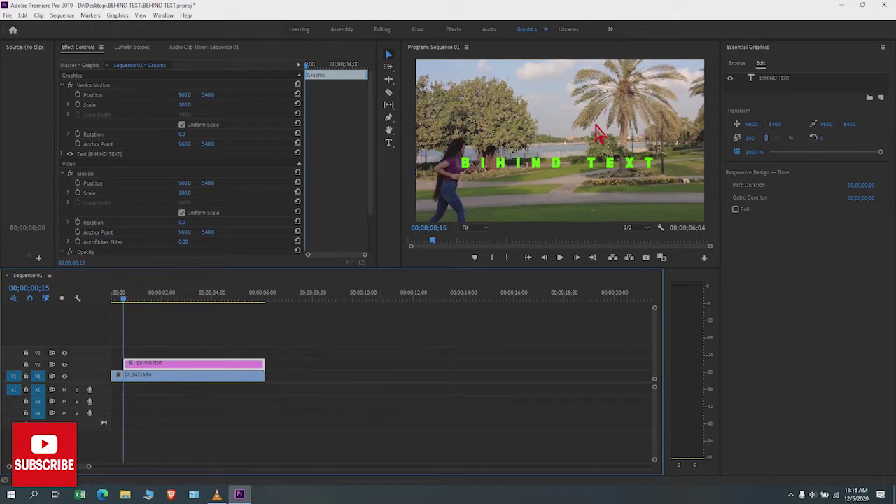
left_click(526, 172)
left_click_drag(533, 167, 535, 169)
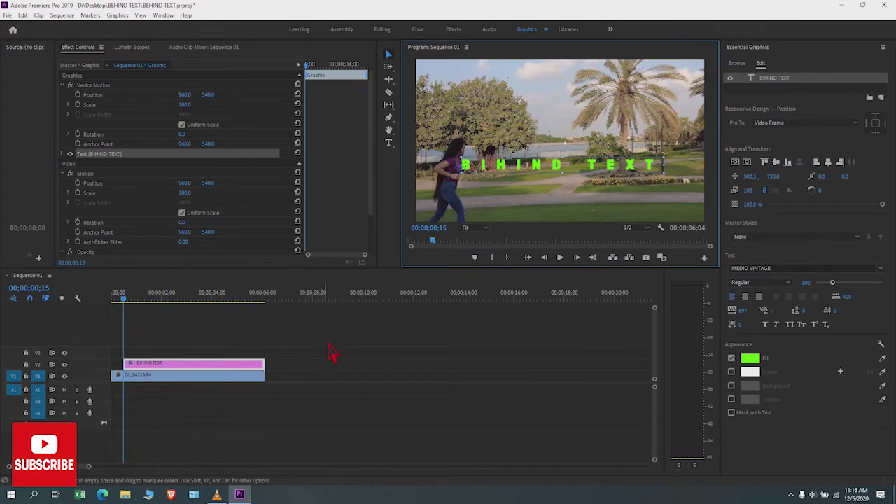
- Duplicate the footage and title clips together just after the originals, and park the playhead at 00;00;06;25, where the copied title starts
left_click_drag(314, 354, 223, 393)
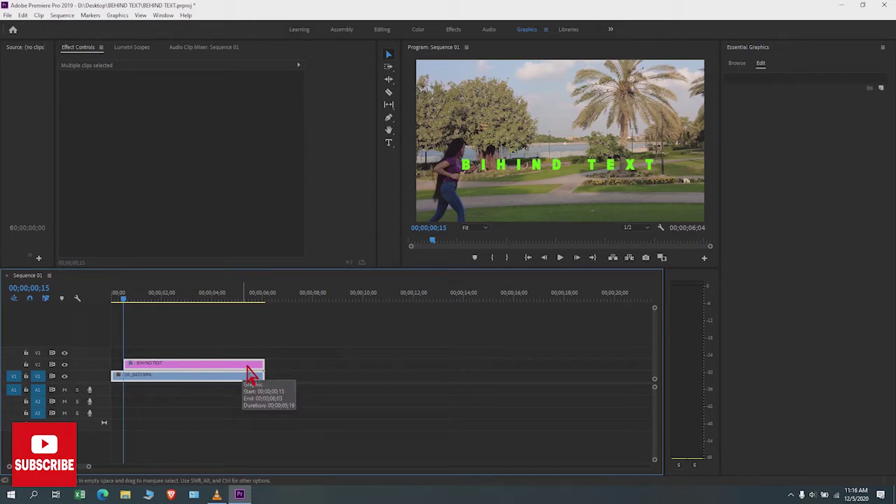
left_click_drag(249, 372, 412, 374)
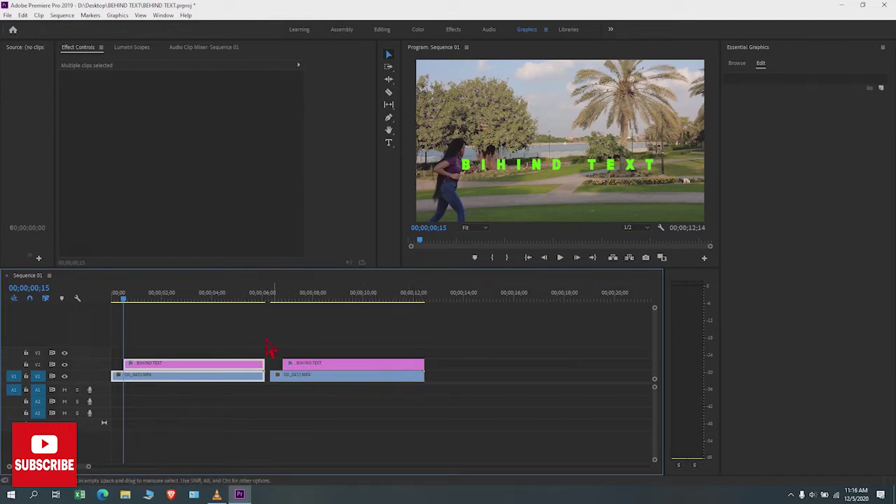
left_click_drag(132, 306, 292, 336)
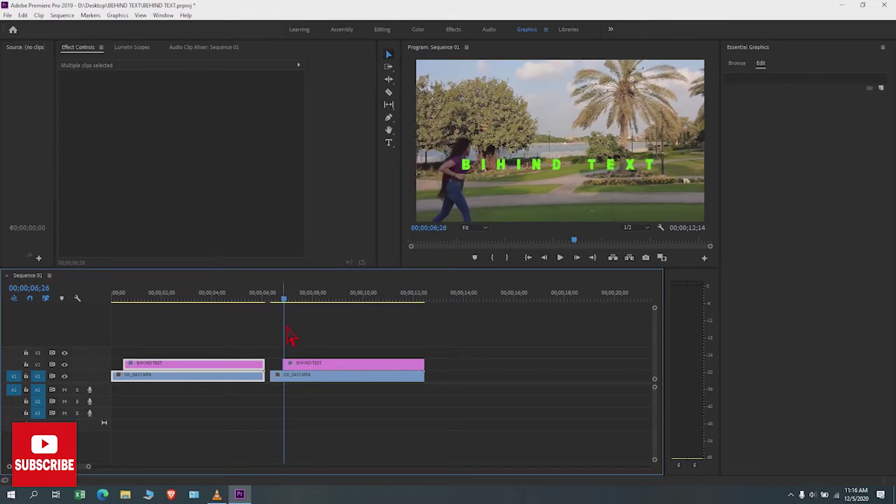
key("Left")
key("Left")
key("Right")
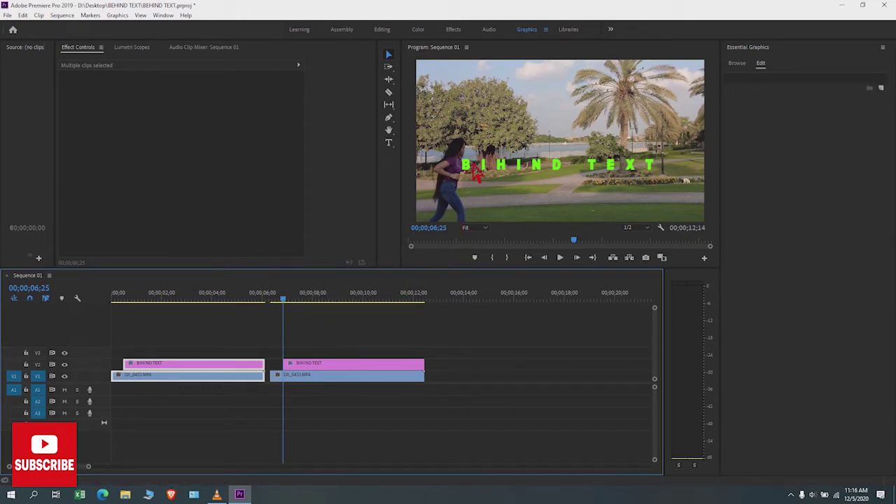
- Start a free-draw bezier mask on the copied title's text, placing the first two points along the hair at the runner's back
left_click(475, 174)
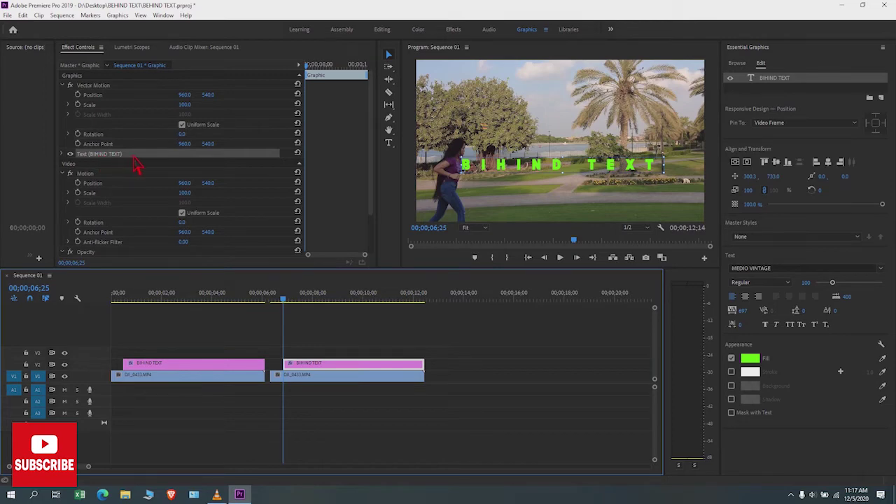
left_click(67, 158)
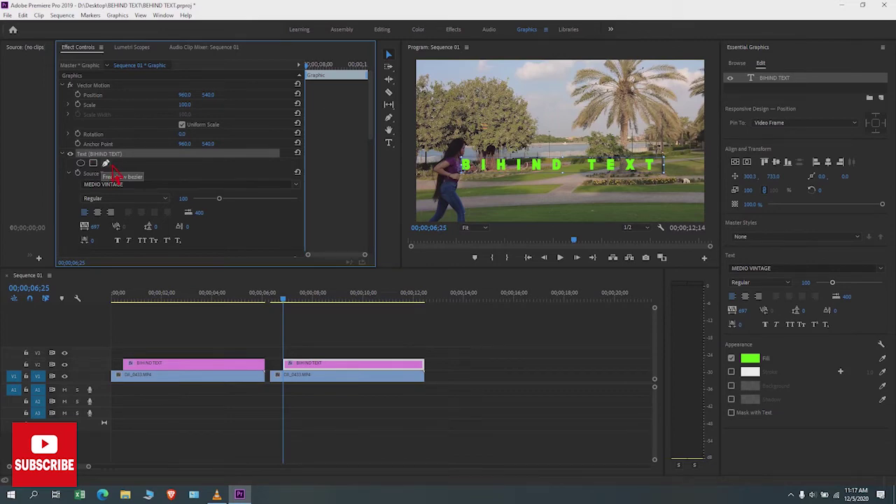
key("grave")
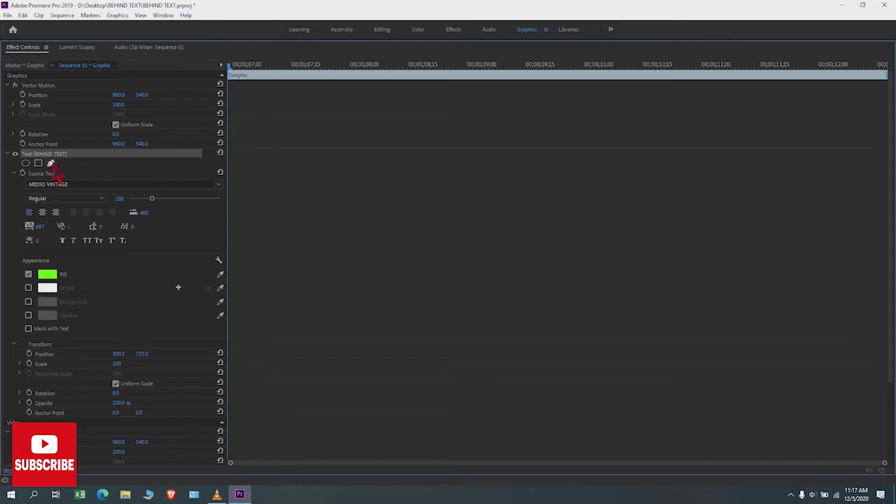
key("grave")
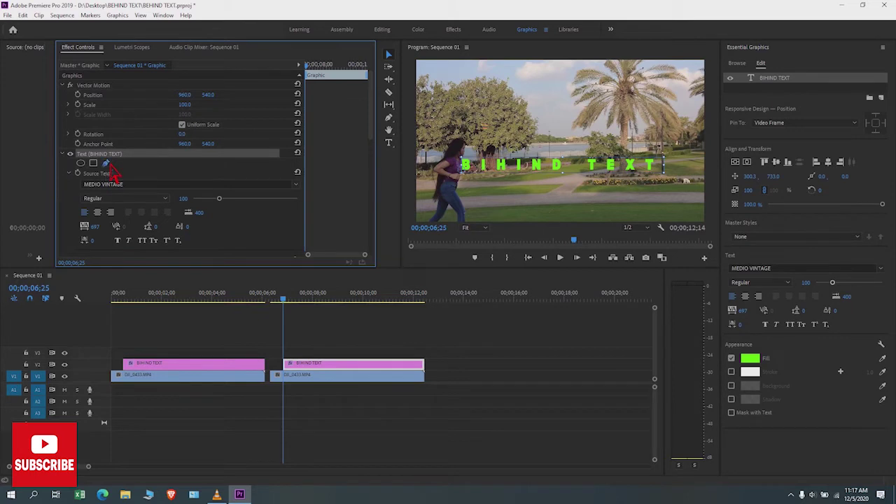
left_click(106, 163)
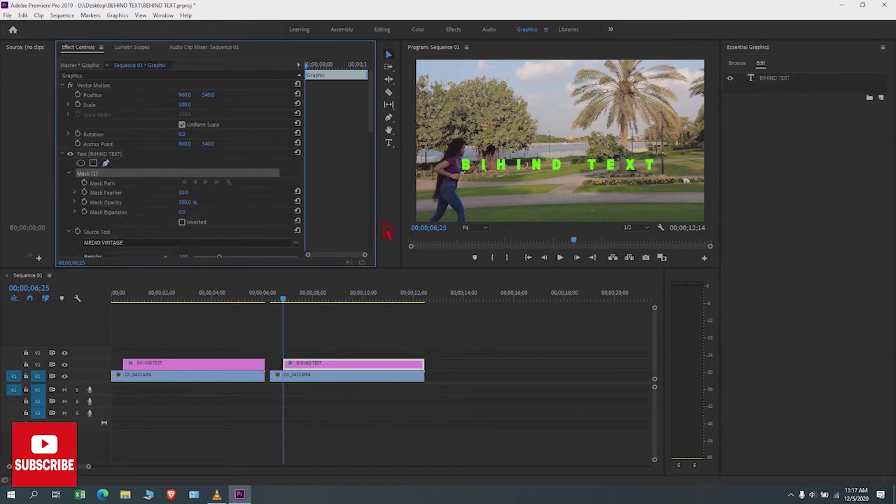
left_click(442, 200)
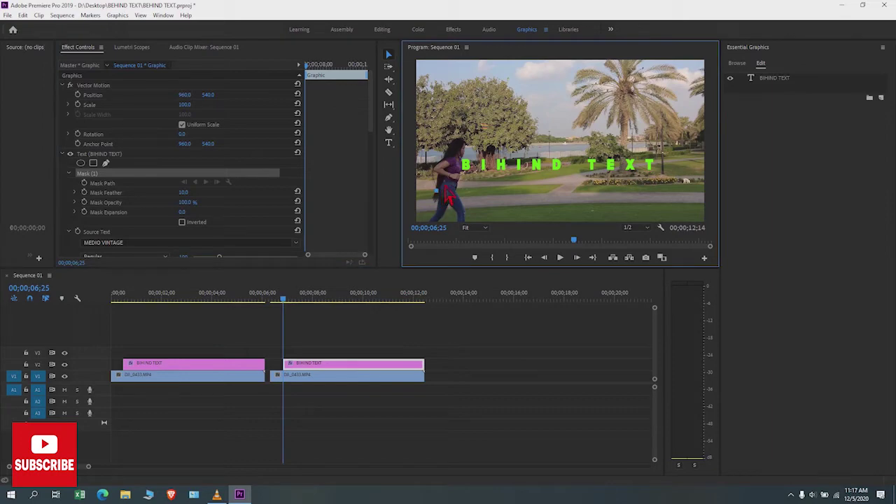
left_click(437, 173)
- Enlarge the program view and add a curved mask point at the runner's shoulder
key("grave")
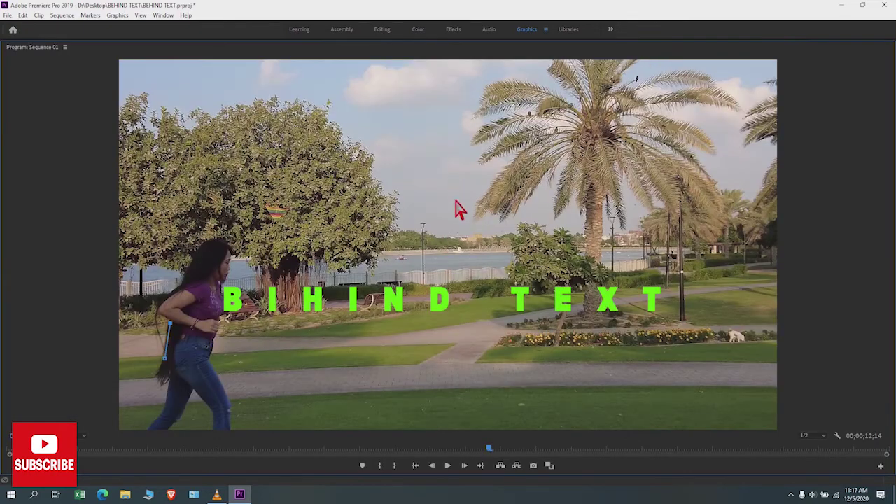
left_click(174, 293)
key("alt")
key("Escape")
left_click_drag(175, 296, 213, 272)
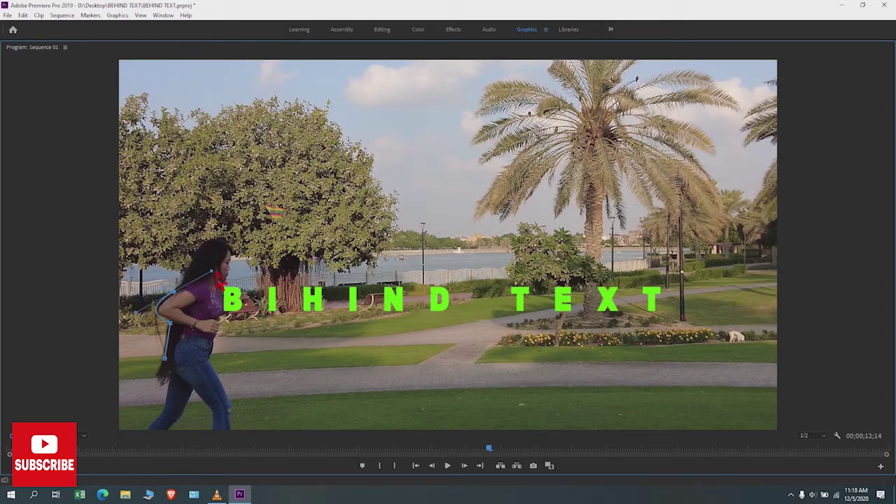
- Reshape the mask's bezier handles around the runner's elbow and shoulder so the path follows her back up to her head
left_click_drag(219, 283, 180, 297)
left_click_drag(194, 265, 196, 269)
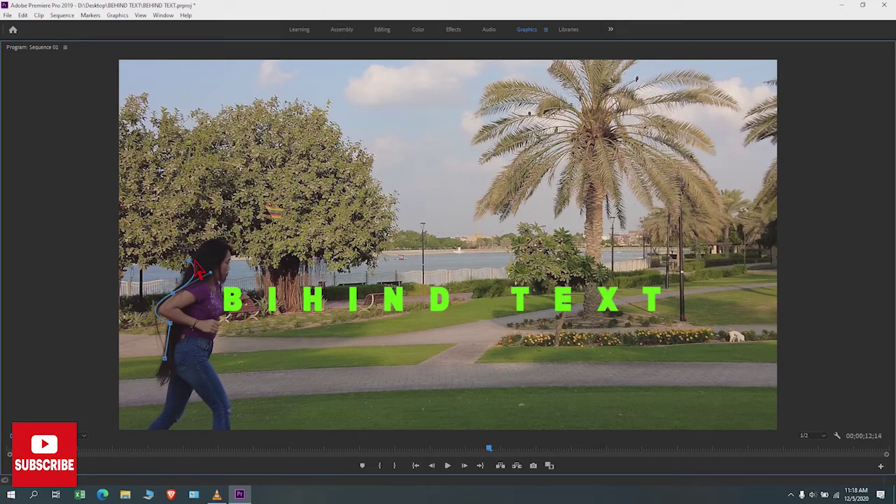
left_click_drag(193, 260, 219, 264)
left_click_drag(172, 294, 197, 236)
left_click_drag(172, 302, 126, 312)
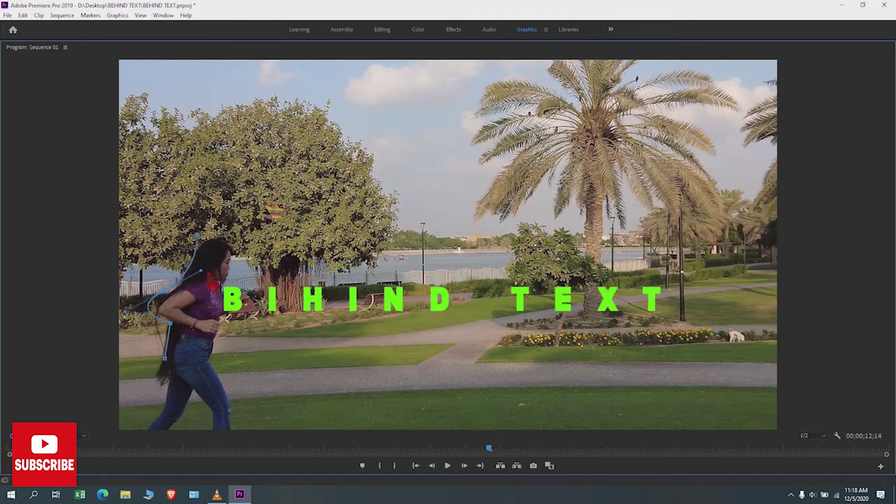
left_click_drag(205, 278, 175, 304)
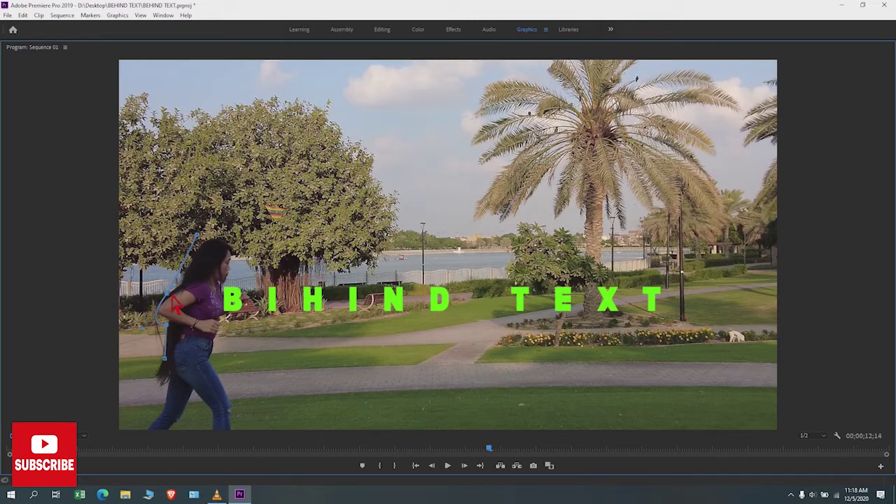
left_click_drag(179, 298, 179, 300)
left_click(182, 298)
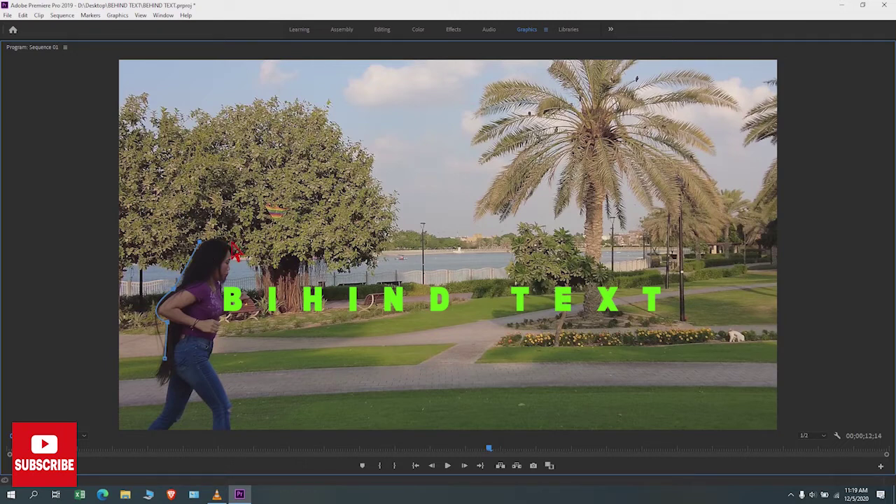
- Finish the mask around the runner's head and front, close it at her hips, and invert it
left_click(228, 242)
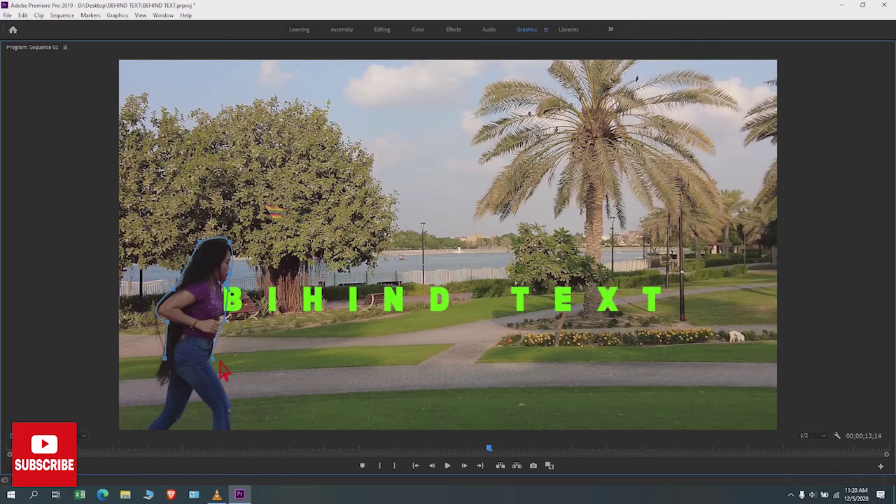
left_click(169, 363)
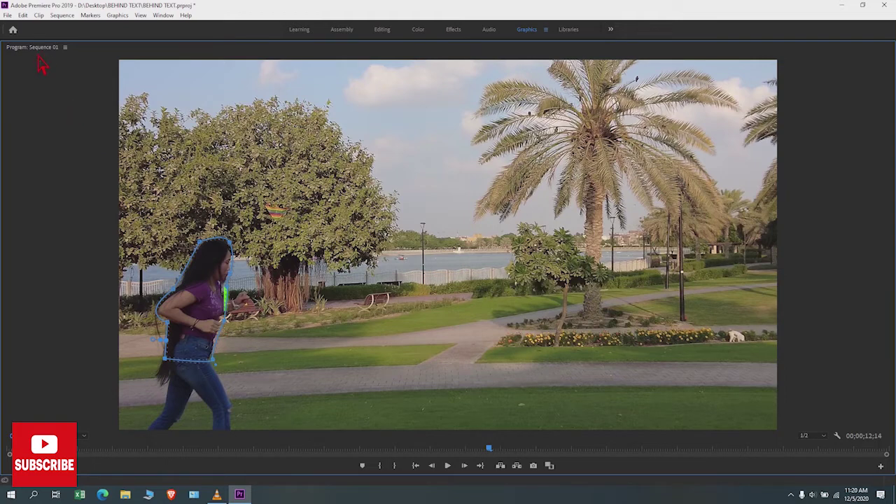
key("grave")
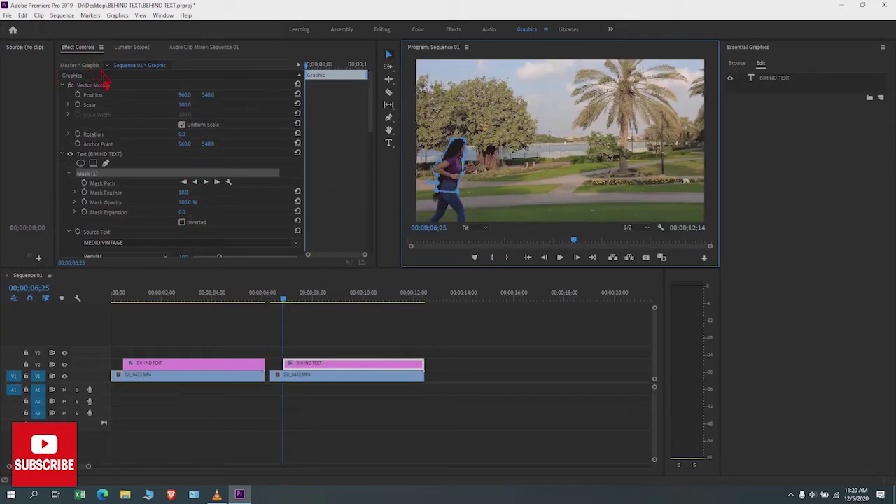
left_click(185, 223)
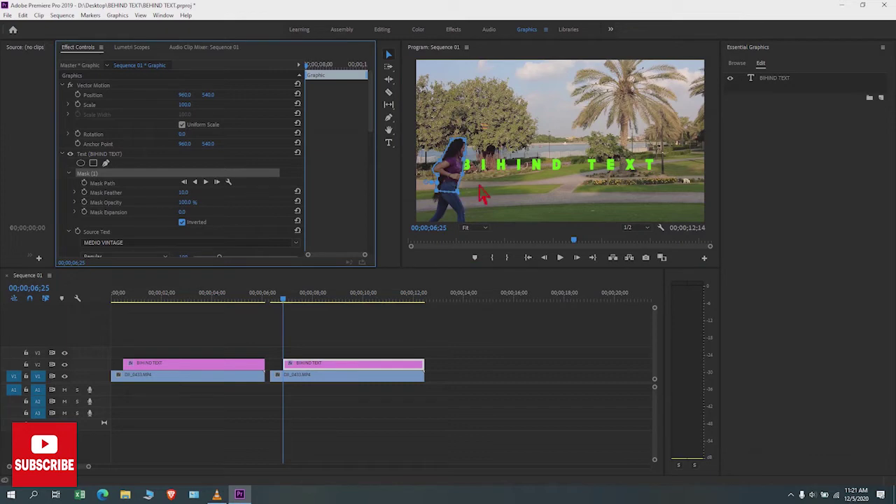
- Set the Mask Feather of the copied title's mask to 6 and deselect the mask outline
mouse_move(188, 194)
left_mouse_down()
mouse_move(202, 199)
mouse_move(194, 202)
mouse_move(224, 195)
mouse_move(196, 196)
left_mouse_up()
left_click(197, 197)
type("6")
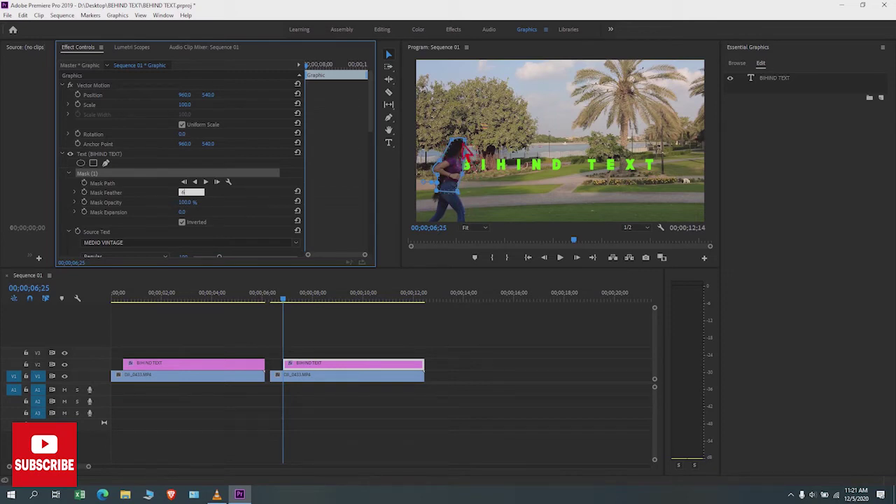
left_click(255, 224)
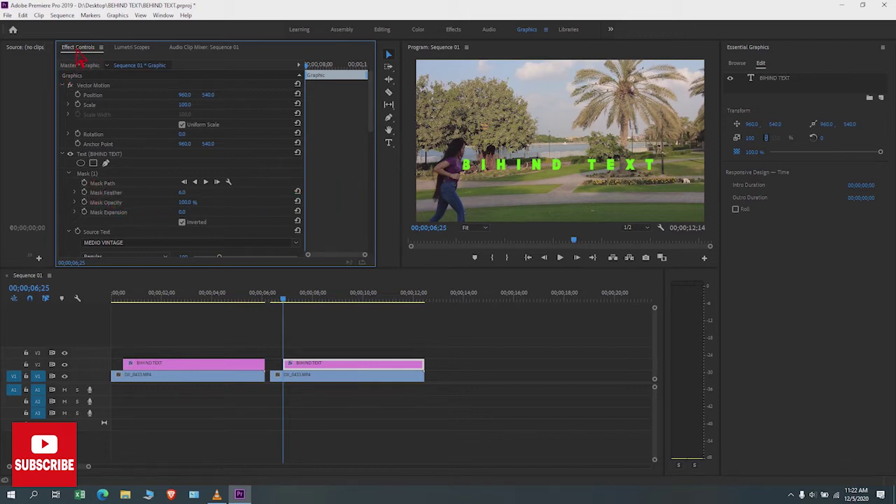
- Turn on Mask Path keyframing at 00;00;06;25 and inspect the first keyframe in the enlarged effect settings
left_click(85, 183)
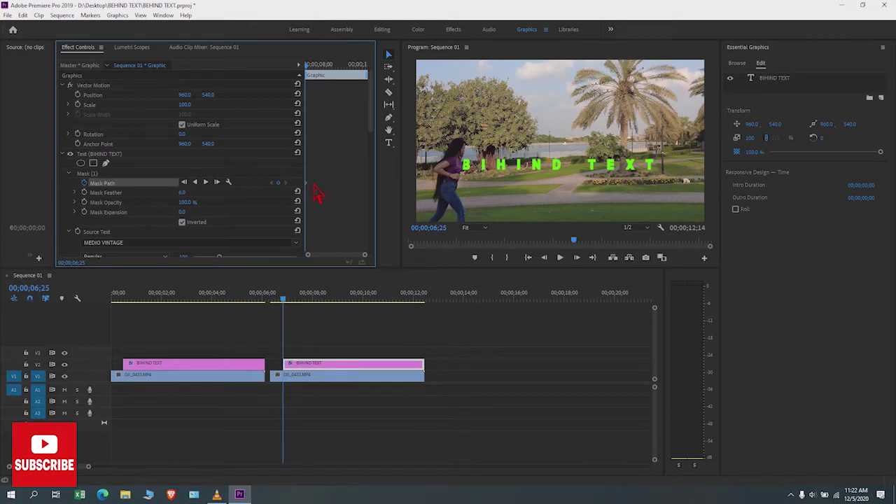
key("grave")
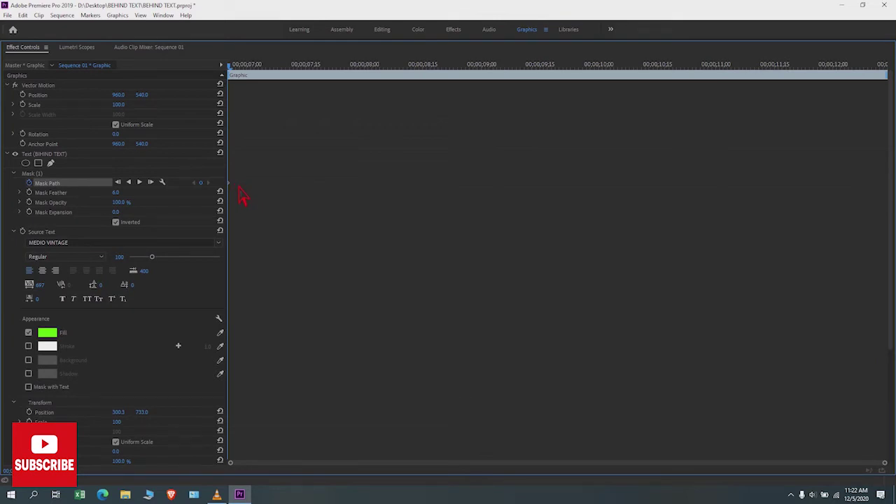
key("grave")
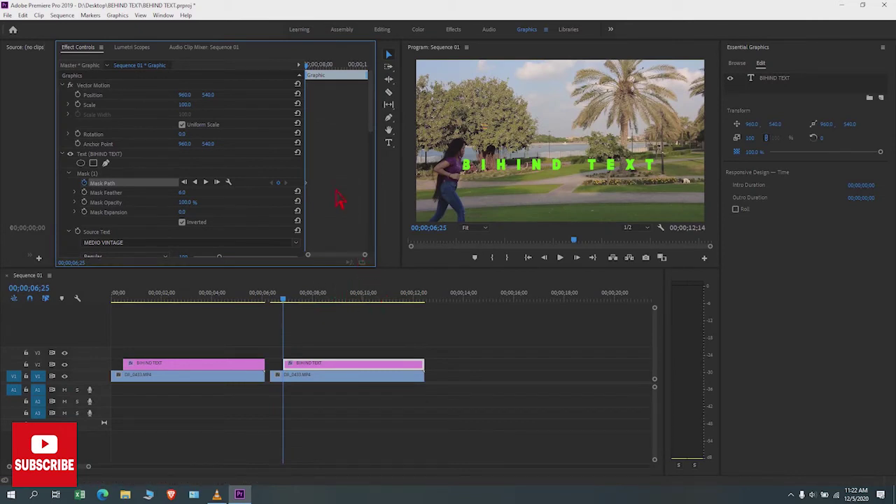
- Advance five frames to 00;00;07;00 and move the copied title's mask over the runner to keyframe its path
left_click(496, 362)
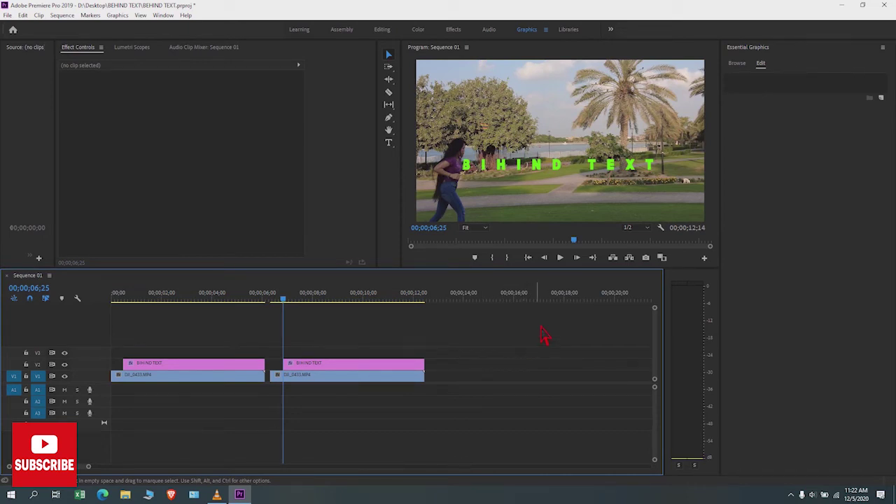
key("Right")
key("Right")
key("Right")
key("Right")
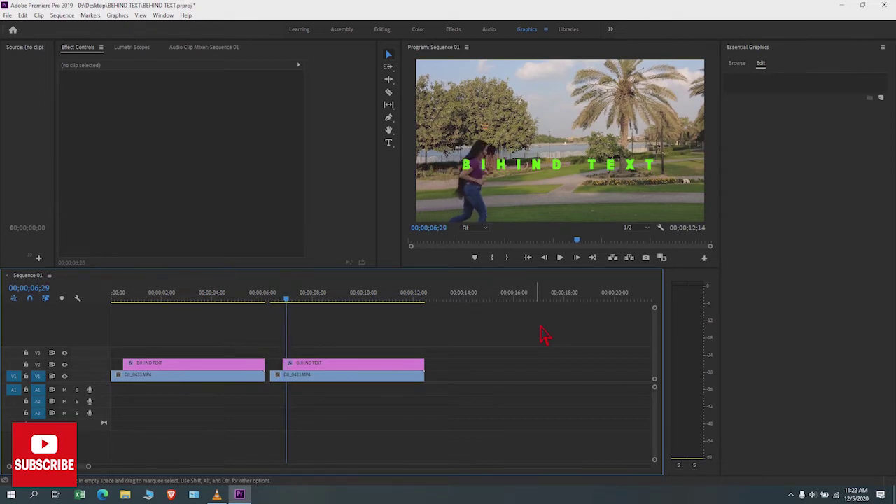
key("Right")
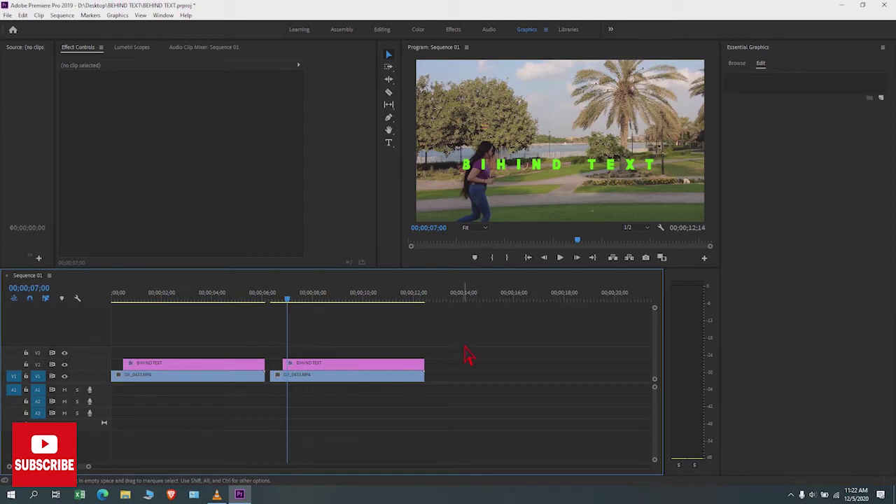
left_click(420, 372)
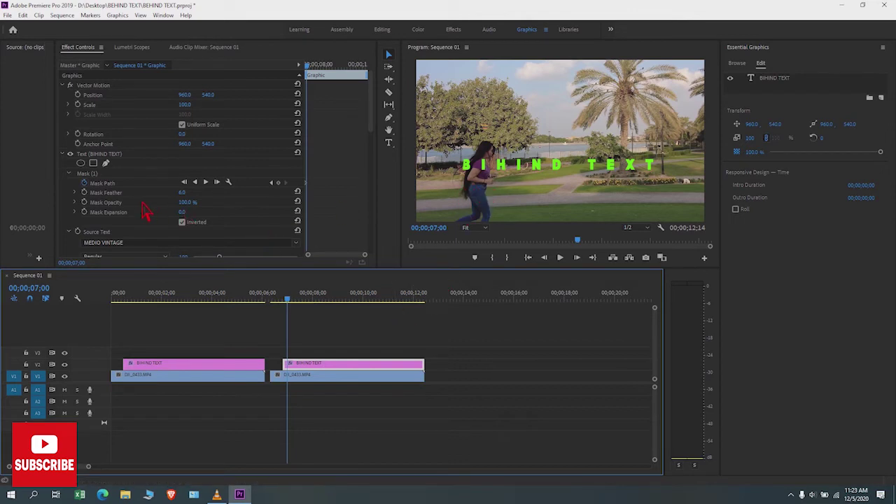
left_click(97, 175)
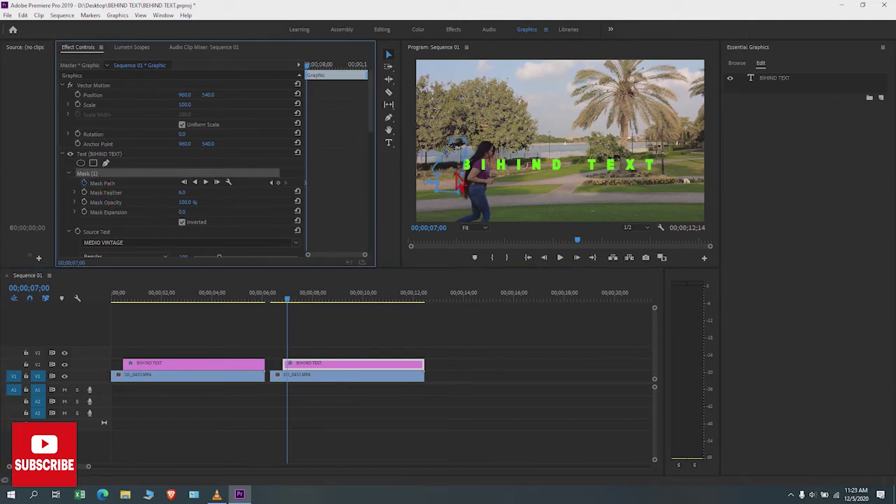
left_click_drag(448, 168, 480, 168)
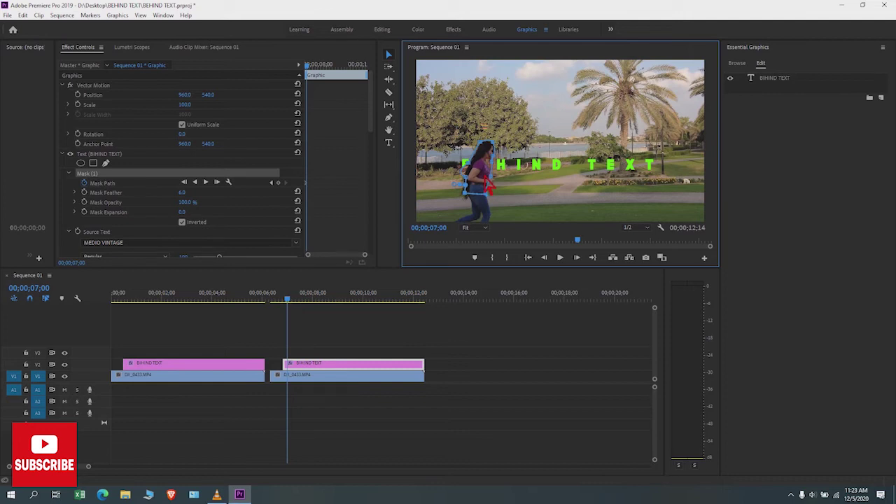
- Advance to 00;00;07;05 and shift the whole mask forward so it covers the runner again
left_click(518, 378)
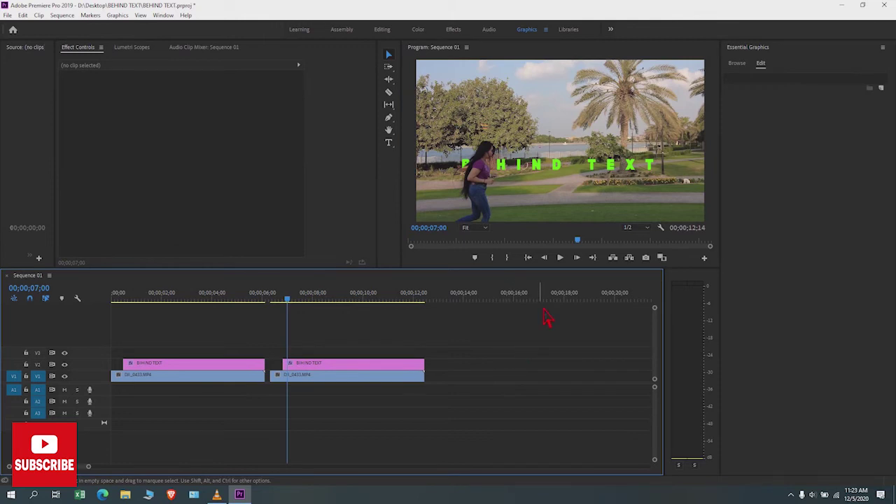
key("Right")
key("Right")
key("Right")
key("Right")
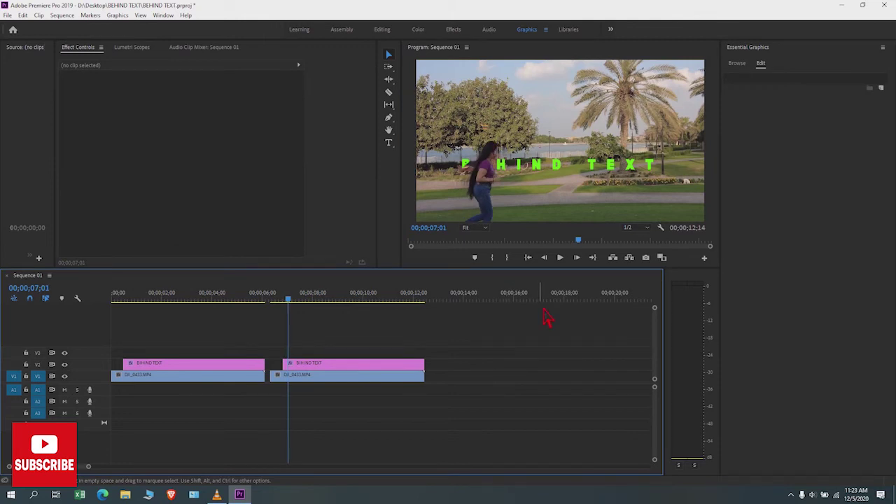
key("Right")
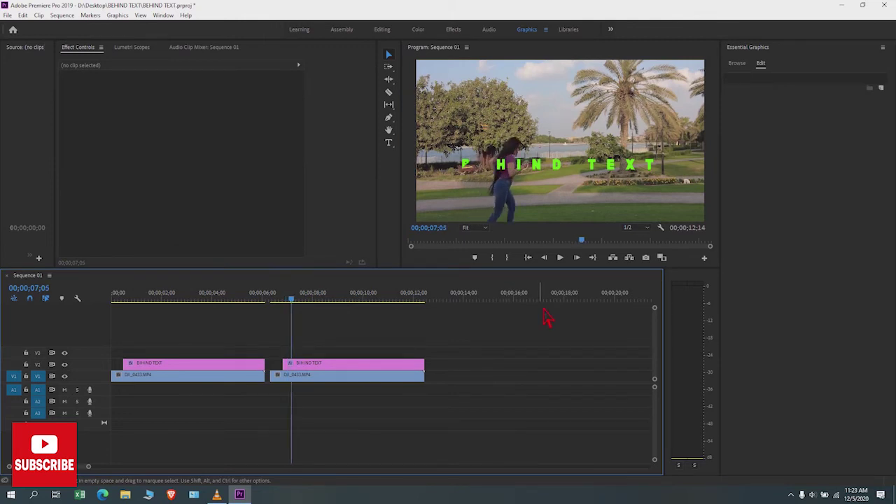
left_click(404, 364)
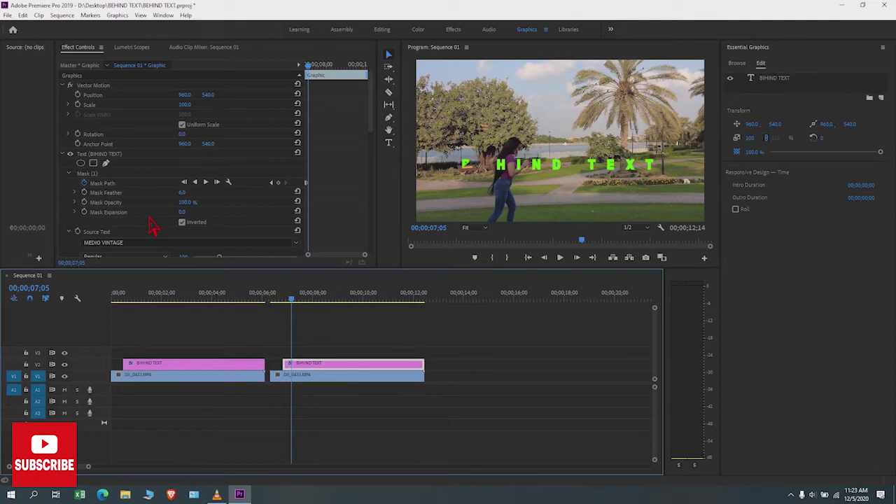
left_click(105, 175)
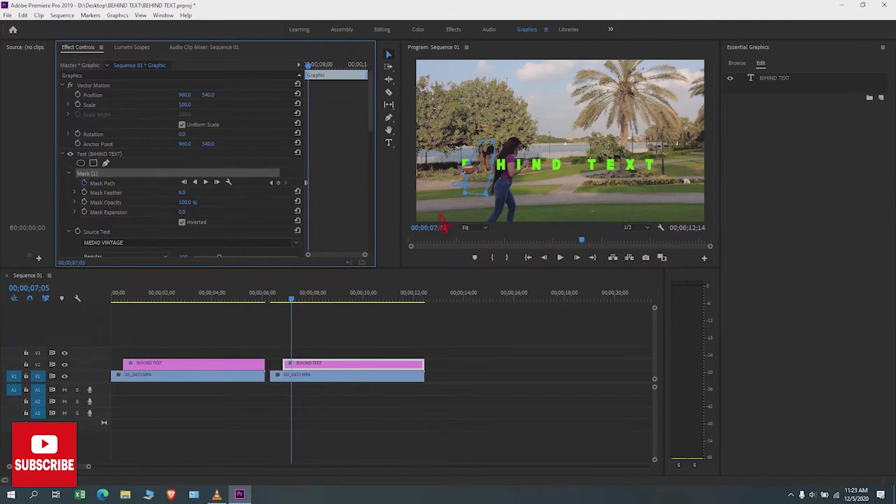
left_click_drag(481, 180, 518, 178)
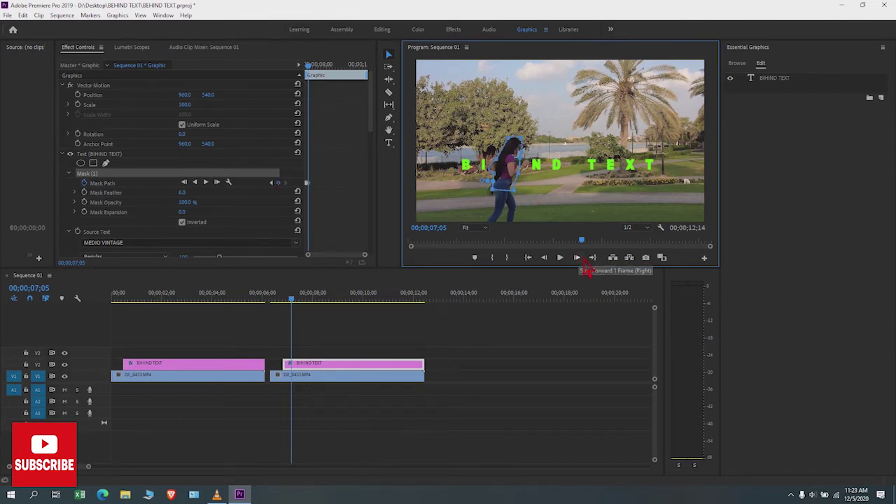
- Keyframe the mask path at 00;00;07;10 by moving the mask onto the runner's new position
left_click(575, 349)
key("Right")
key("Right")
key("Right")
key("Right")
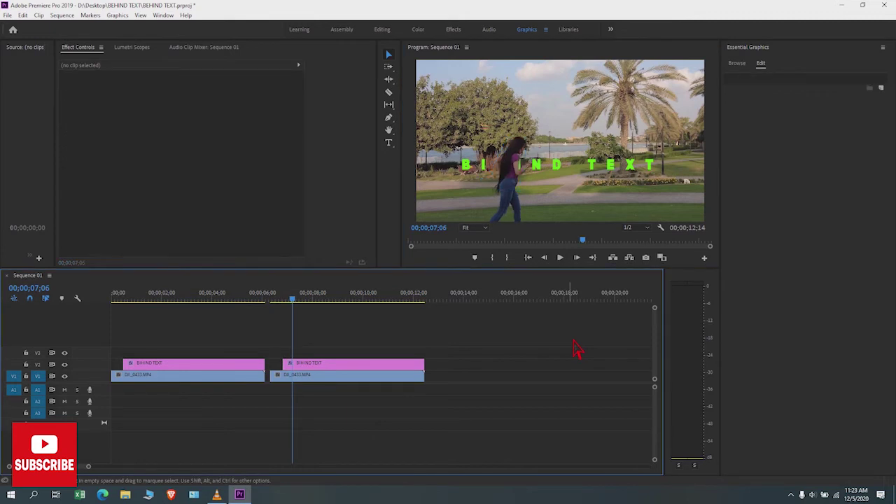
key("Right")
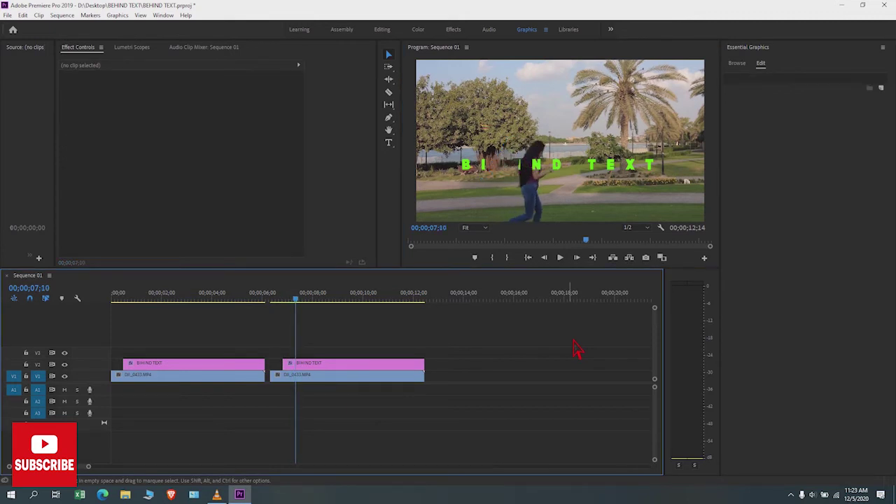
left_click(418, 365)
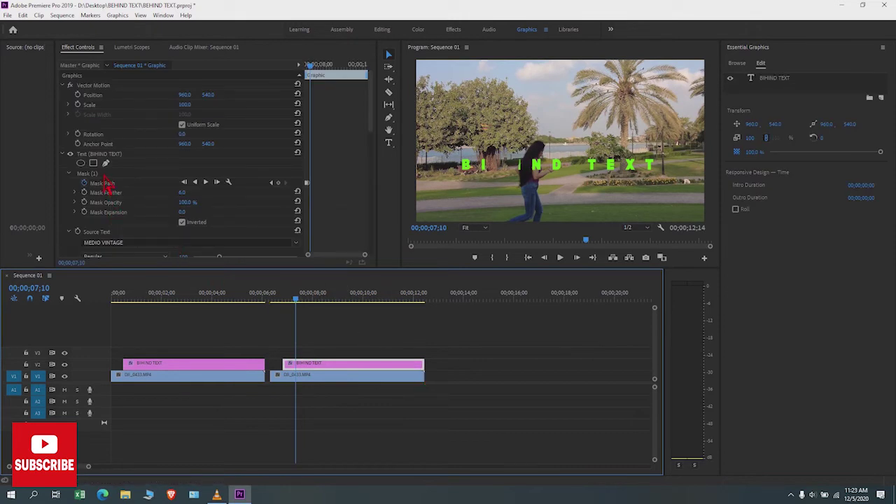
left_click(104, 176)
left_click(520, 184)
left_click_drag(520, 184, 537, 188)
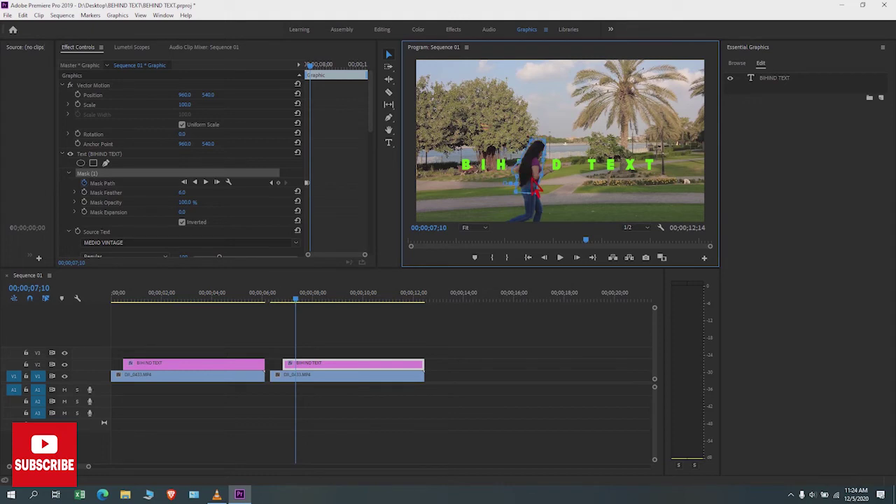
- Go to 00;00;07;16 and move the mask onto the runner in front of the title's letter D
left_click(508, 366)
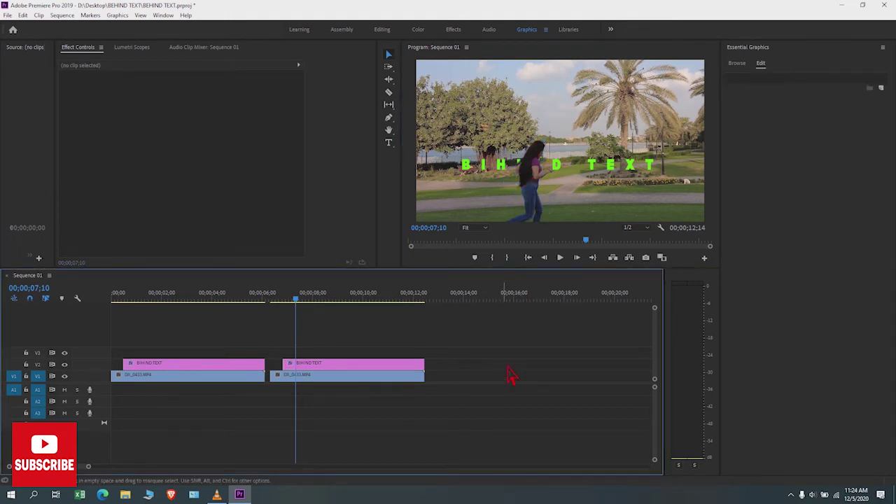
key("Right")
key("Right")
key("Right")
key("Right")
key("Right")
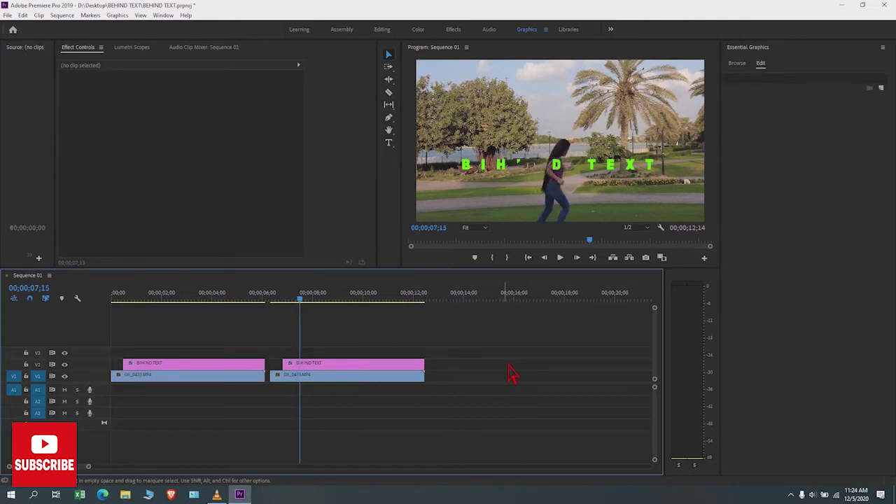
key("Right")
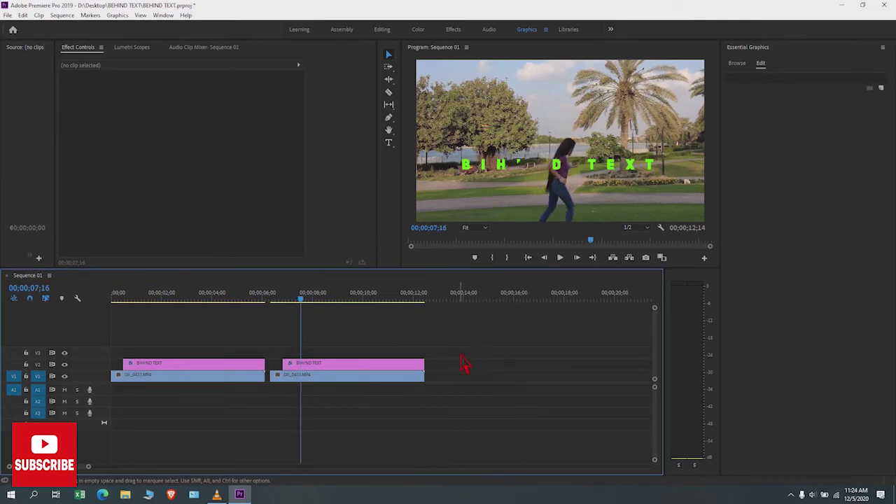
left_click(421, 369)
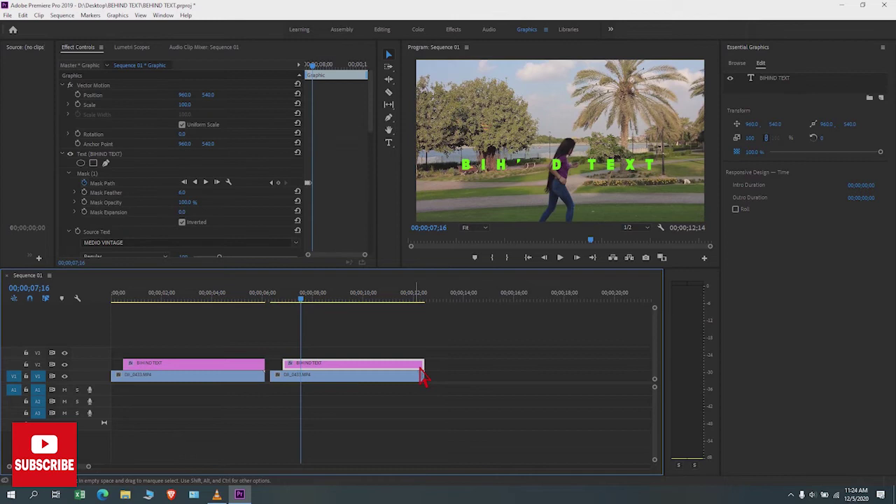
left_click(130, 175)
left_click(534, 188)
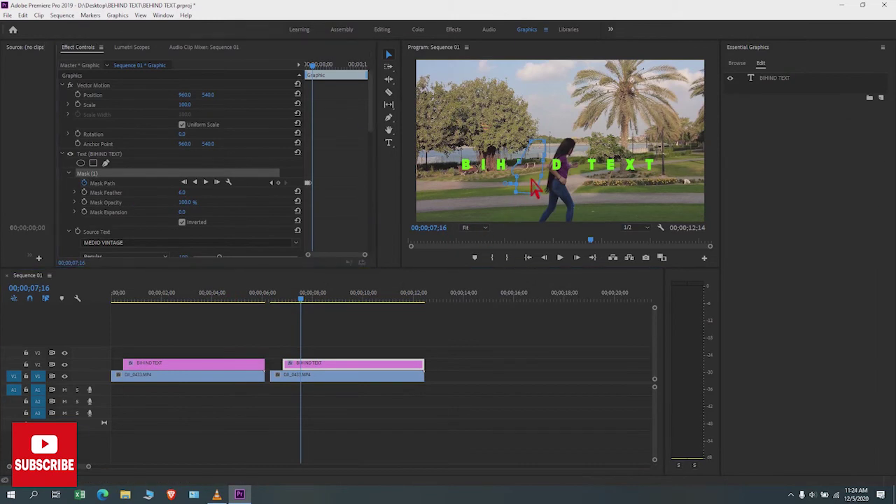
left_click_drag(560, 185, 564, 186)
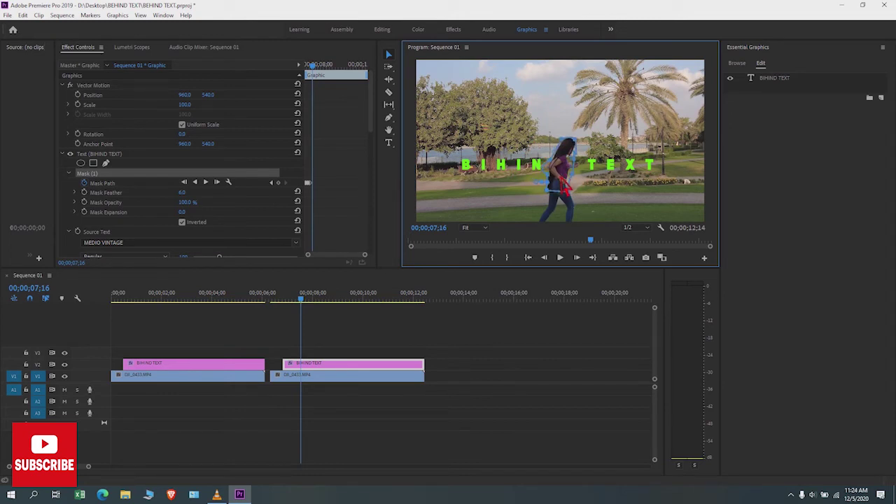
- Reposition the mask over the runner at 00;00;07;22 and enlarge the effect settings to review the Mask Path keyframes
left_click(519, 360)
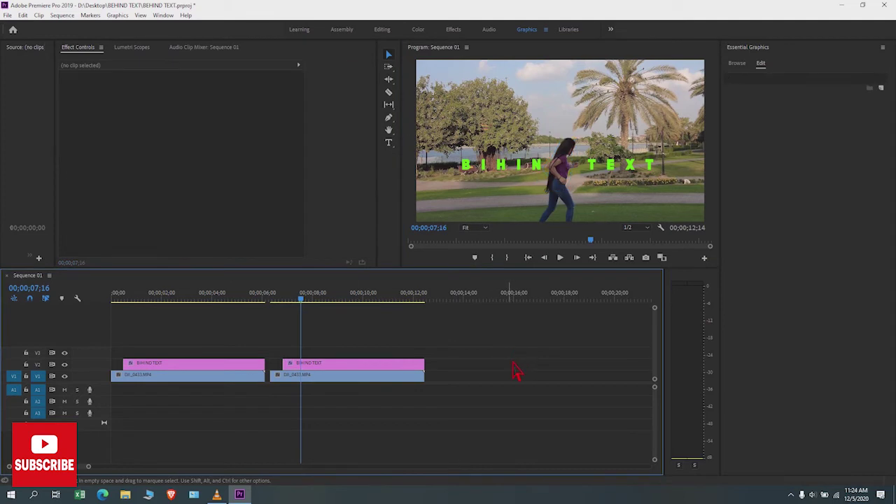
key("Right")
key("Right")
key("Right")
key("Right")
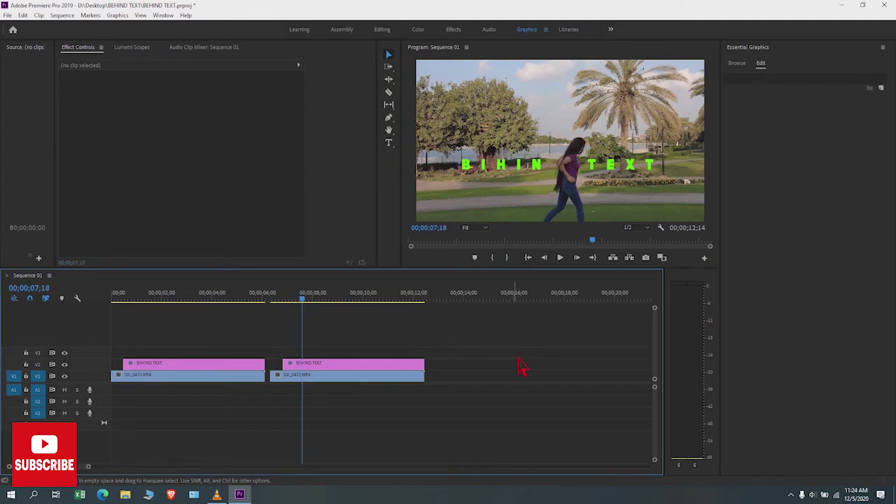
key("Right")
key("Right")
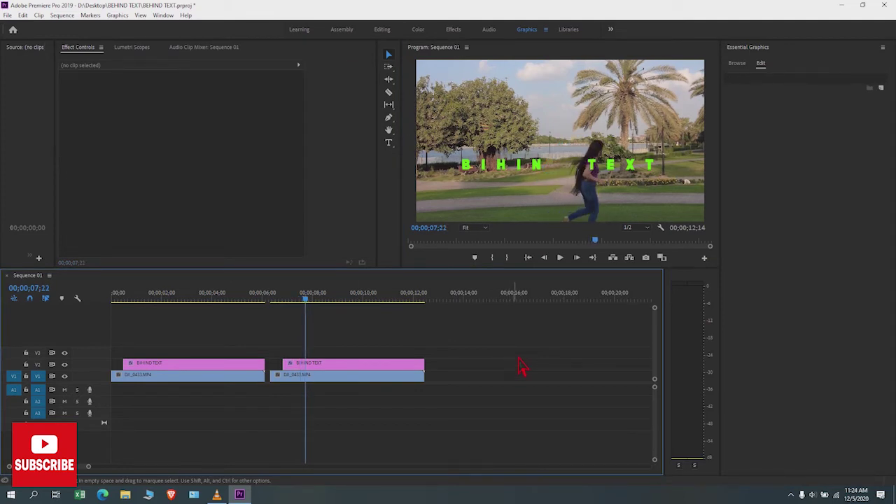
left_click(400, 365)
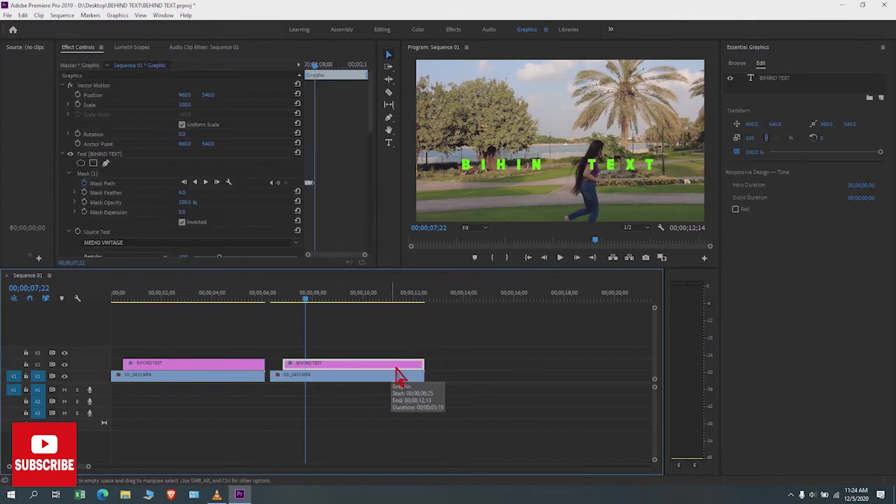
left_click(130, 181)
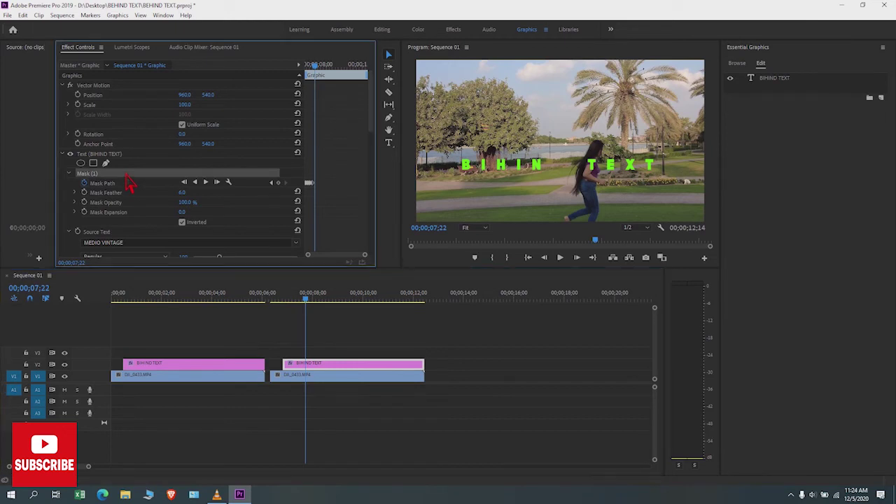
left_click(576, 186)
left_click_drag(577, 188, 579, 162)
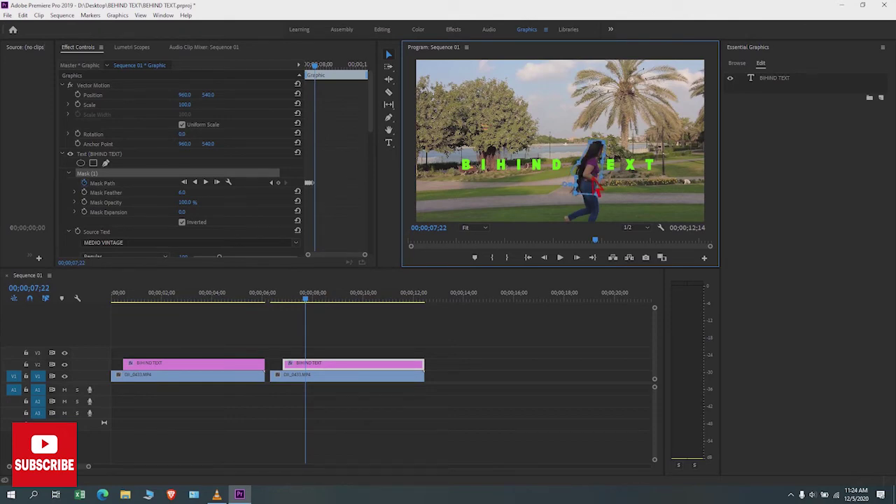
left_click(340, 203)
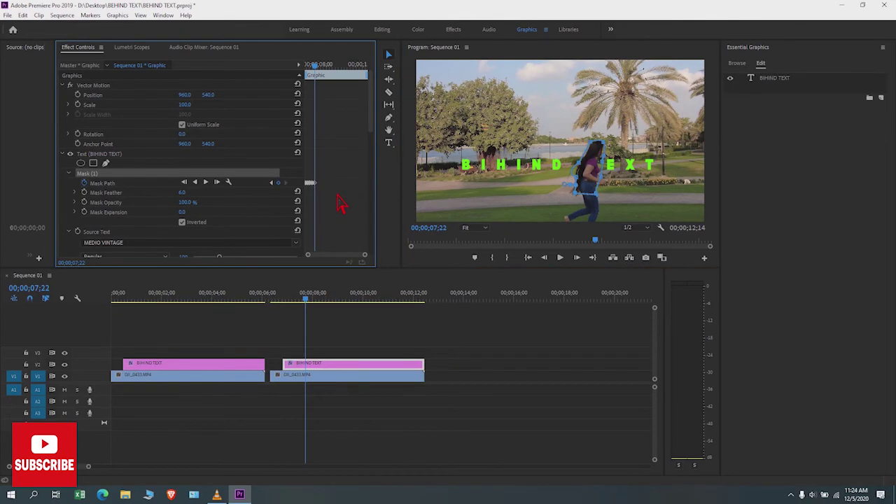
key("grave")
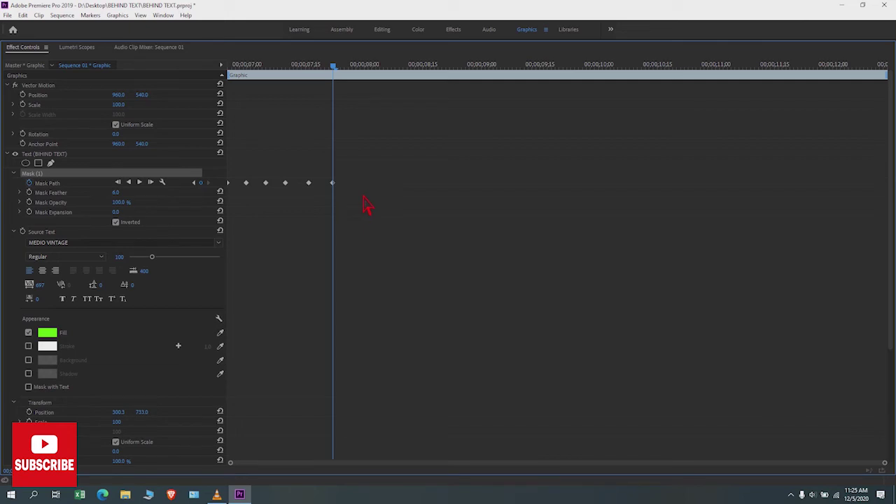
- Advance to 00;00;07;28 and move the second title clip's mask onto the runner in front of the letter E of TEXT
key("grave")
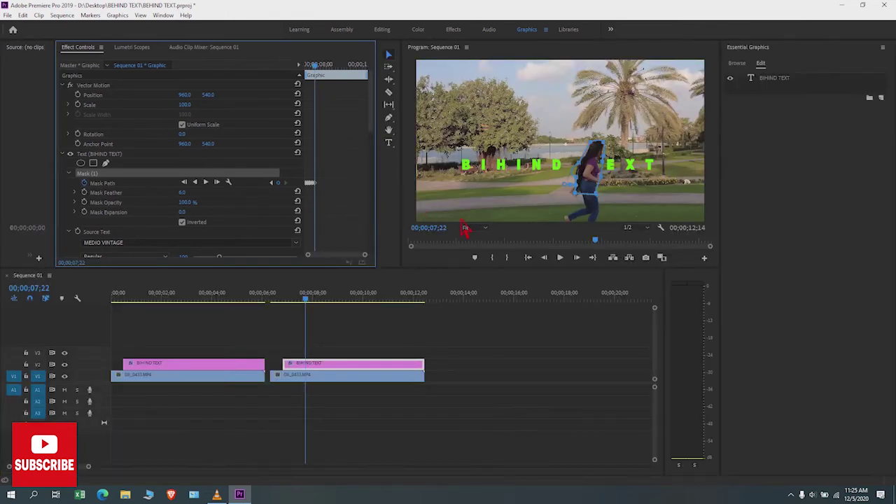
left_click(511, 350)
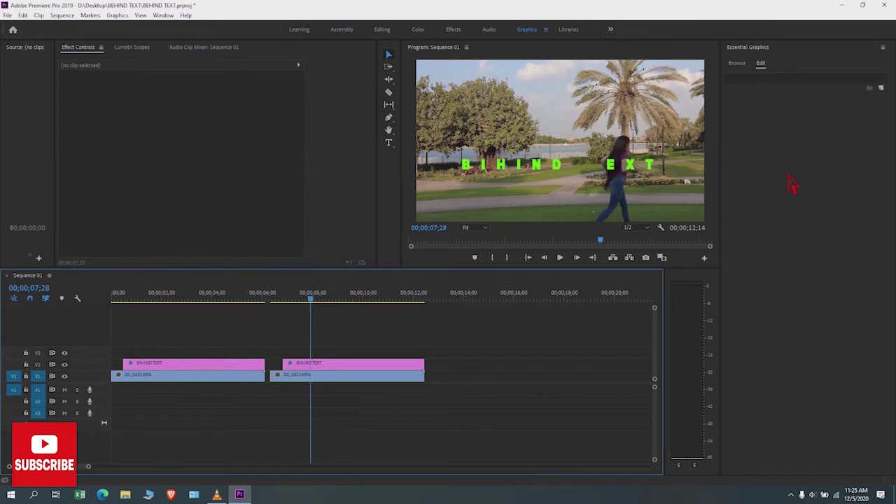
left_click(412, 367)
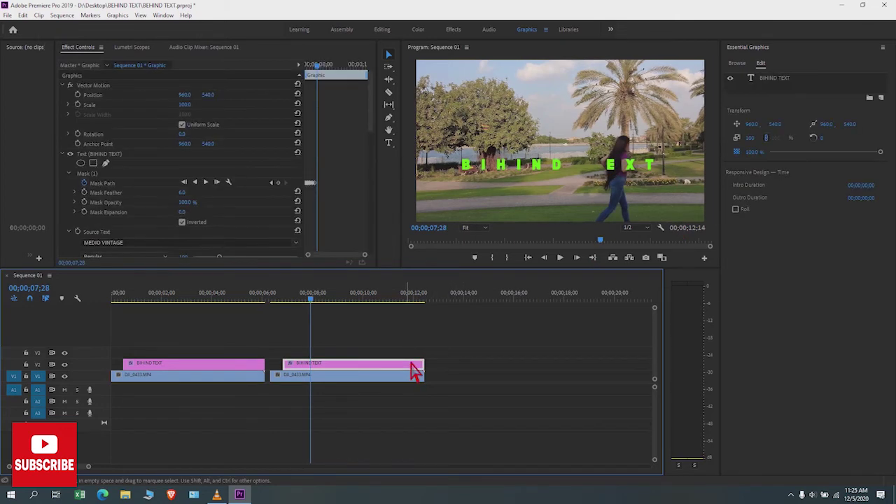
left_click(124, 174)
left_click(594, 189)
left_click_drag(593, 189, 621, 186)
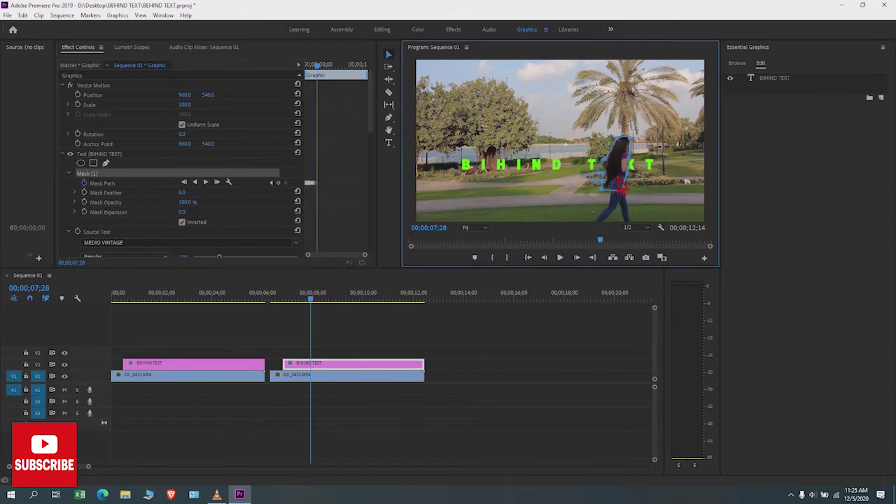
- Keyframe the mask path at 00;00;08;03 by moving the mask onto the runner near the end of the title
left_click(526, 360)
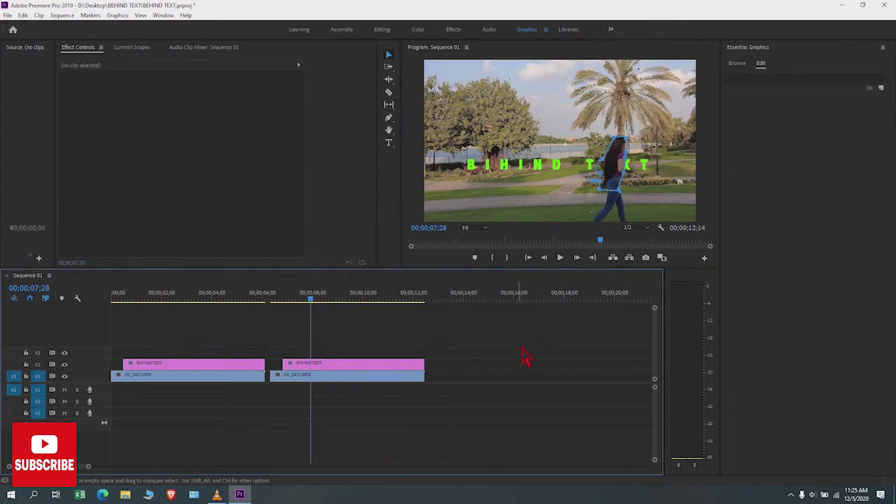
key("Right")
key("Right")
key("Right")
key("Right")
key("Right")
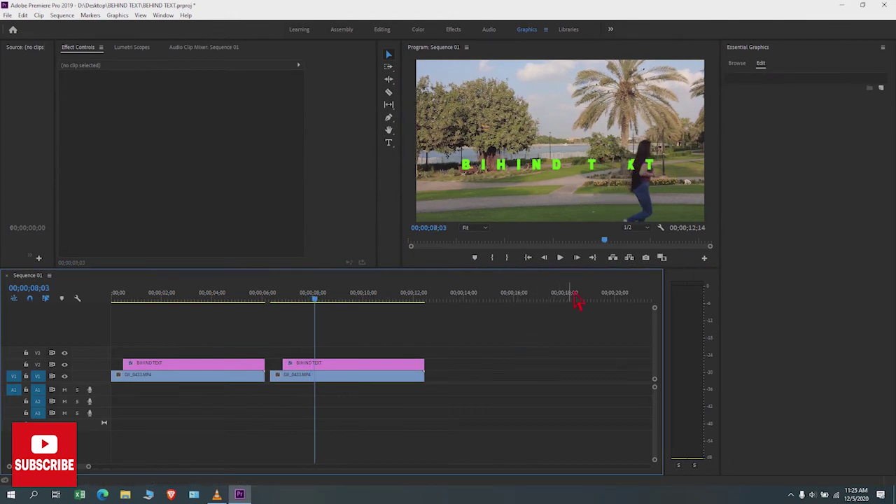
left_click(416, 365)
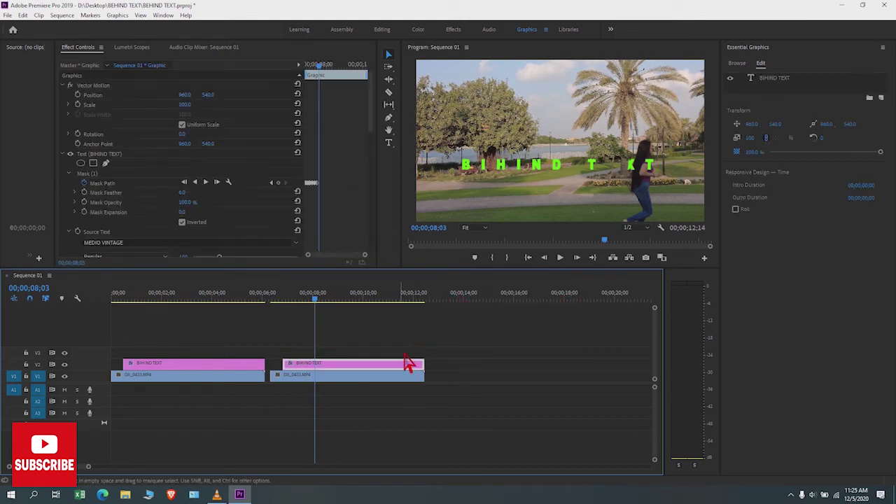
left_click(116, 176)
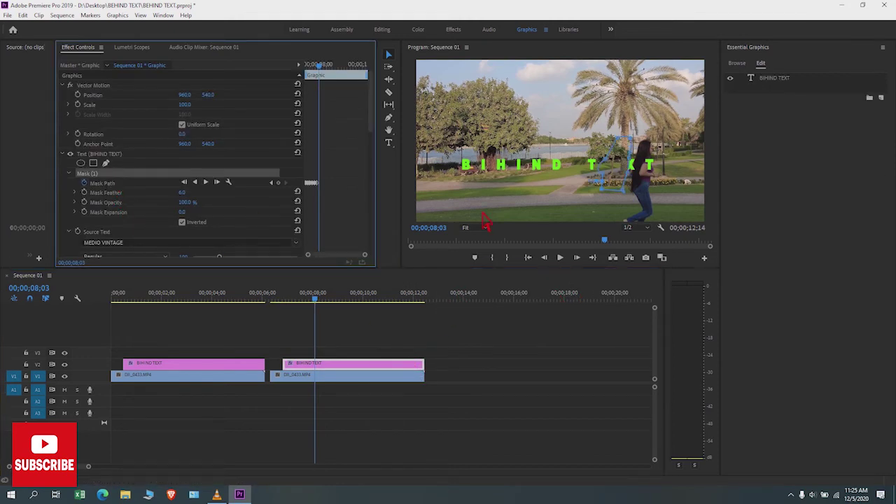
left_click_drag(622, 179, 647, 183)
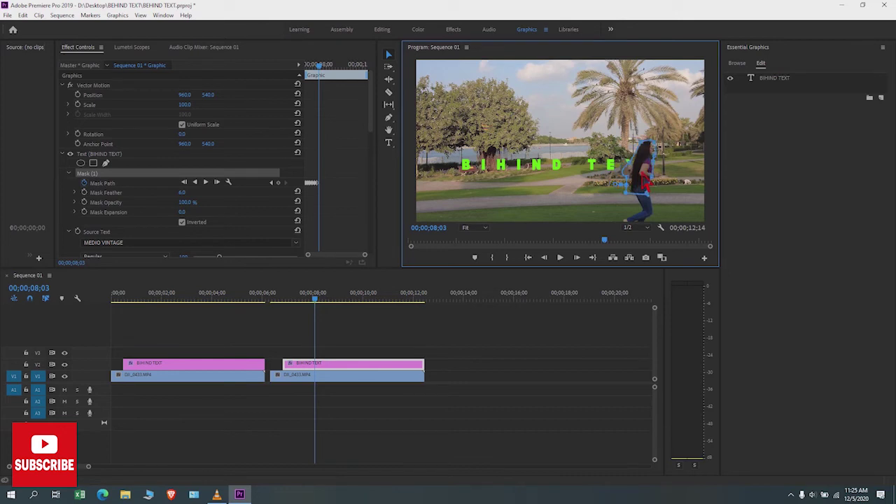
- Go to 00;00;08;09 and shift the mask onto the runner just past the title's final letter T
left_click(501, 373)
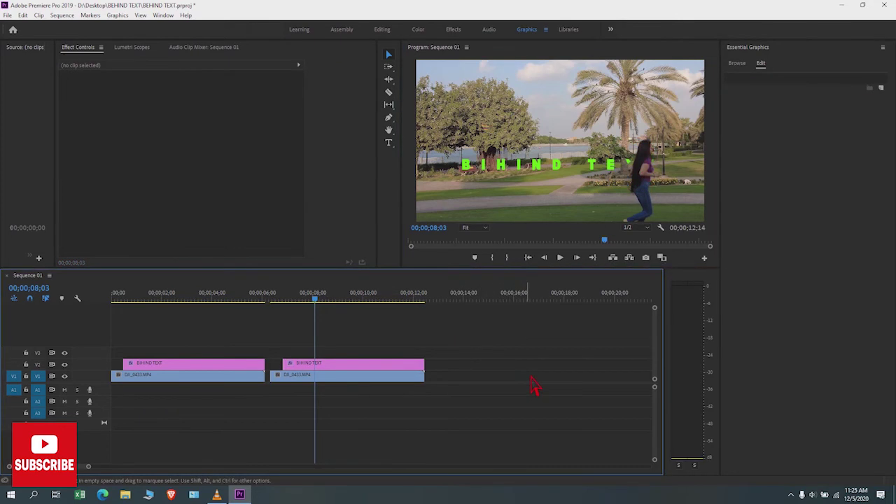
key("Right")
key("Right")
key("Right")
key("Right")
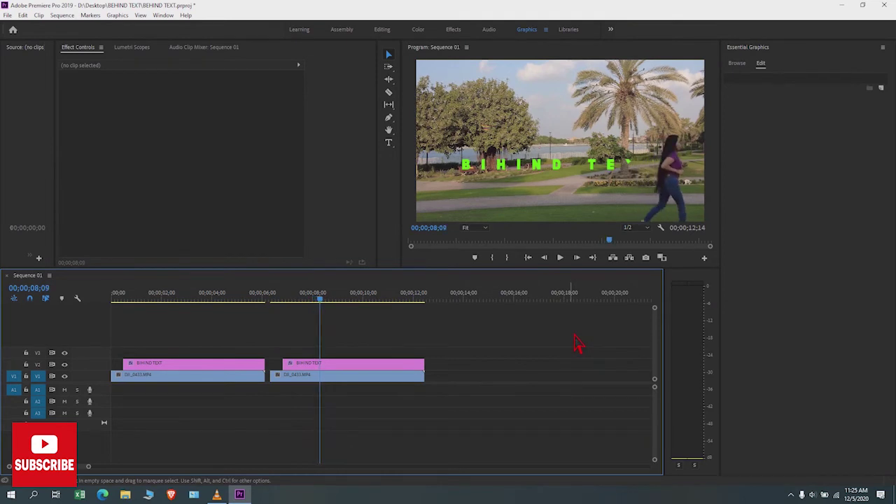
left_click(407, 365)
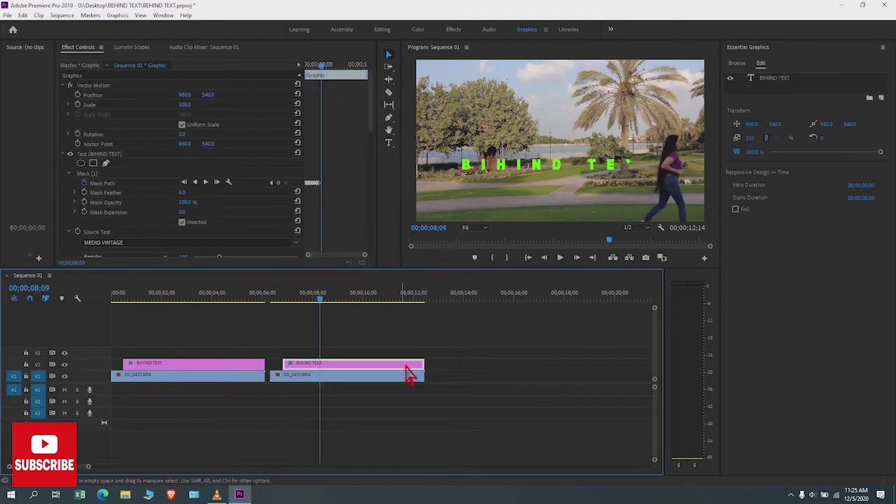
left_click(109, 175)
left_click(665, 188)
left_click_drag(665, 187, 673, 183)
left_click_drag(658, 144, 671, 139)
left_click_drag(674, 189, 679, 158)
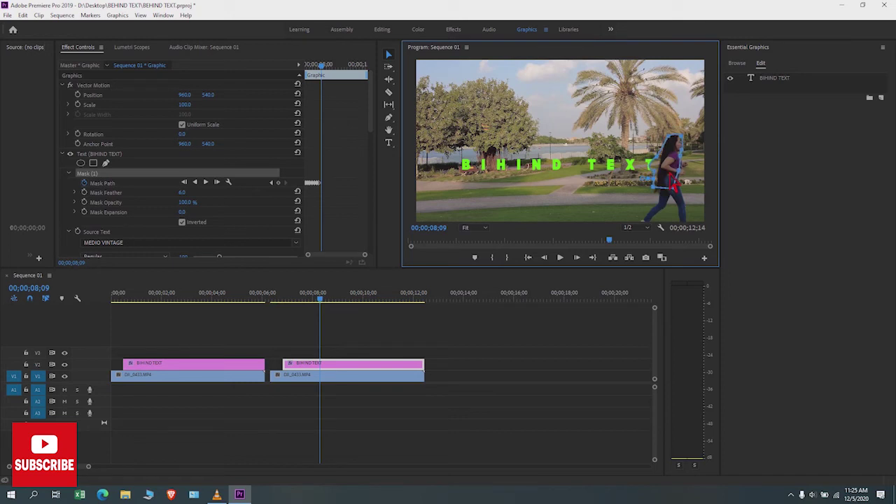
- Advance to 00;00;08;13 and move the mask onto the runner near the frame edge, clear of the whole title
left_click(608, 330)
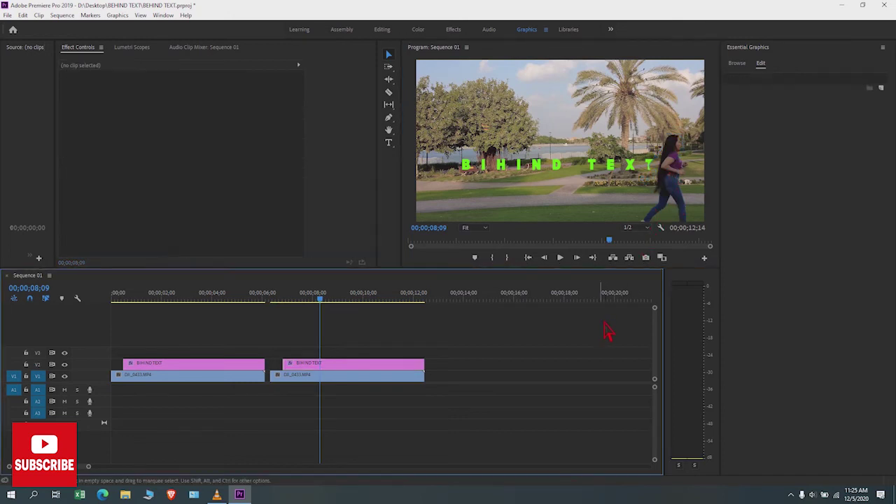
key("Right")
key("Right")
key("Right")
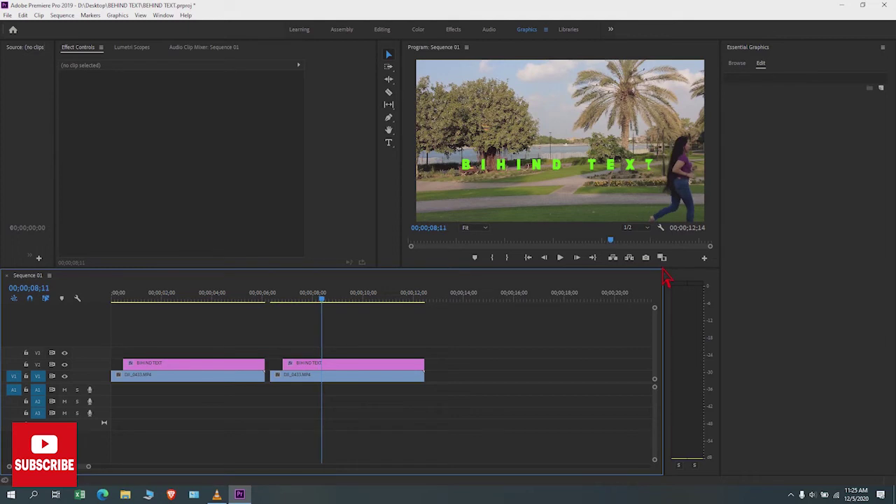
key("Right")
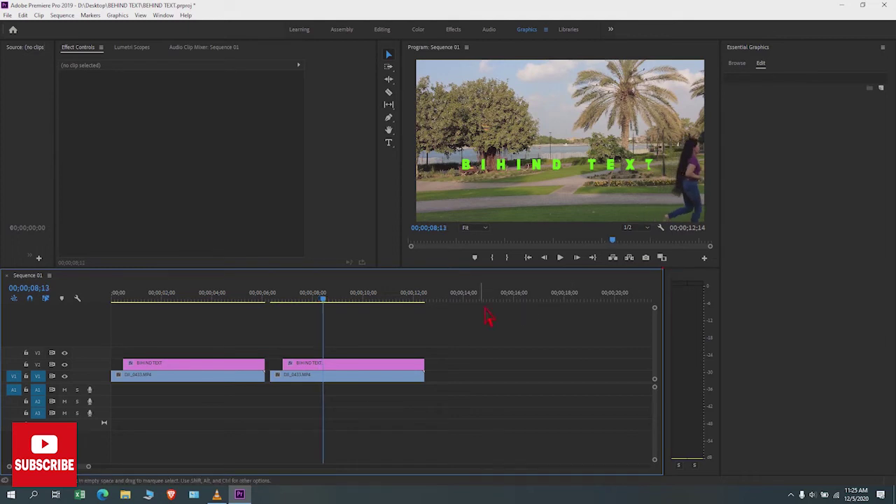
left_click(410, 366)
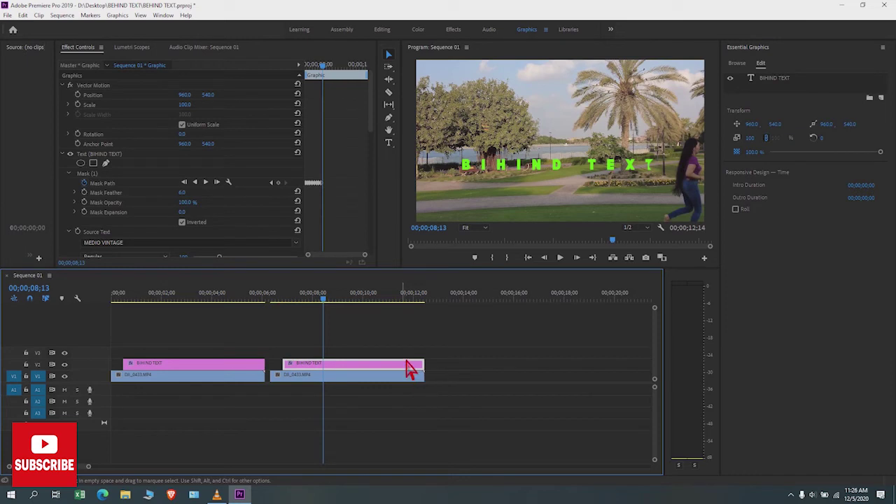
left_click(109, 177)
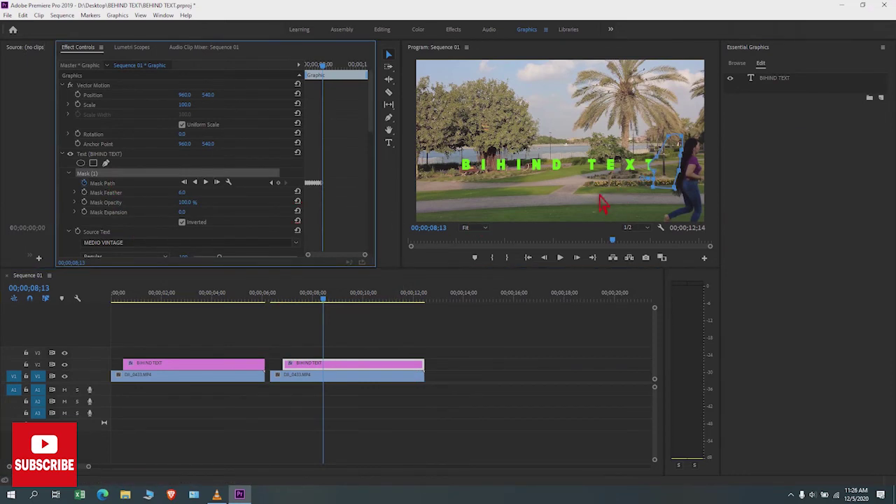
left_click(674, 178)
mouse_move(678, 183)
left_mouse_down()
mouse_move(690, 186)
mouse_move(680, 187)
left_mouse_up()
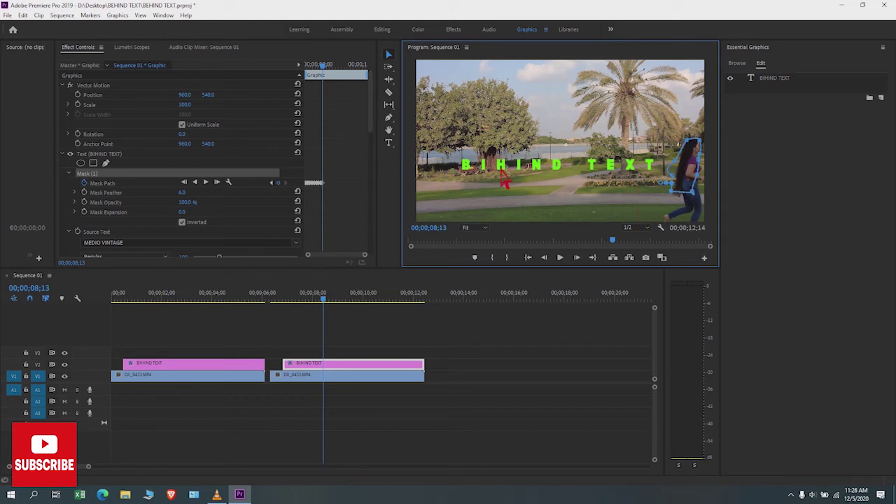
- Play the second clip from 00;00;06;12 to check how the mask follows the runner
left_click(567, 371)
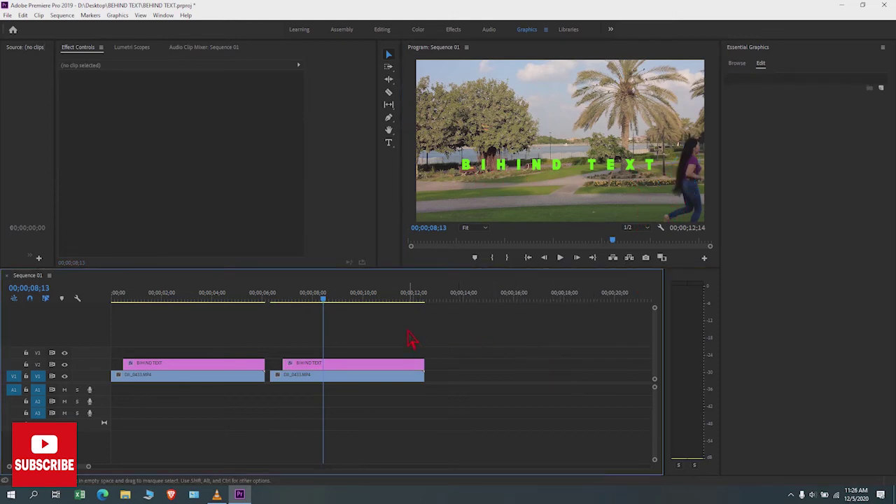
left_click_drag(334, 308, 282, 306)
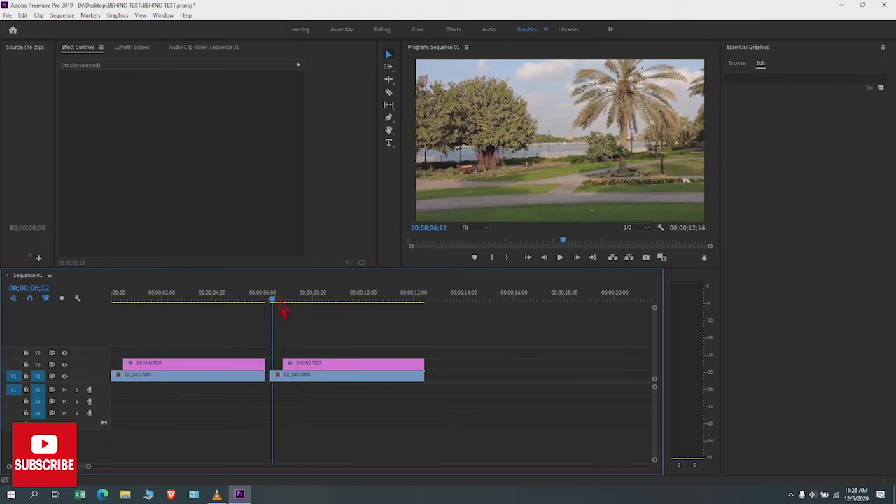
key("space")
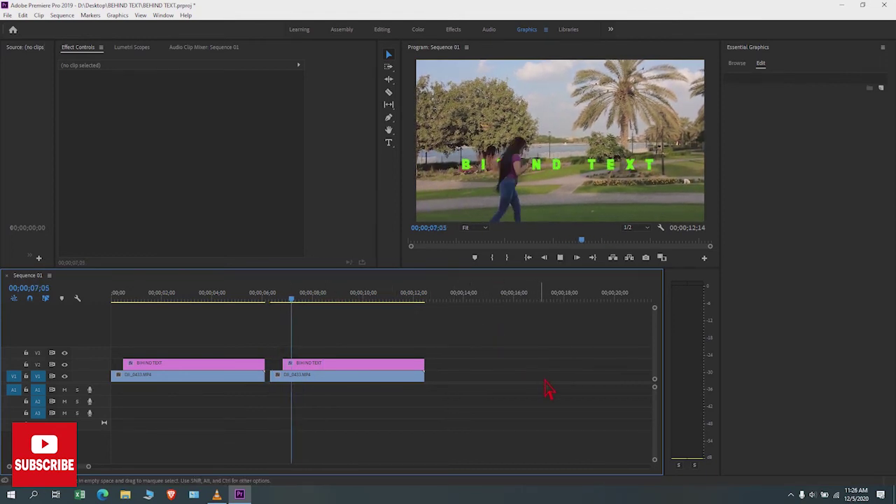
key("space")
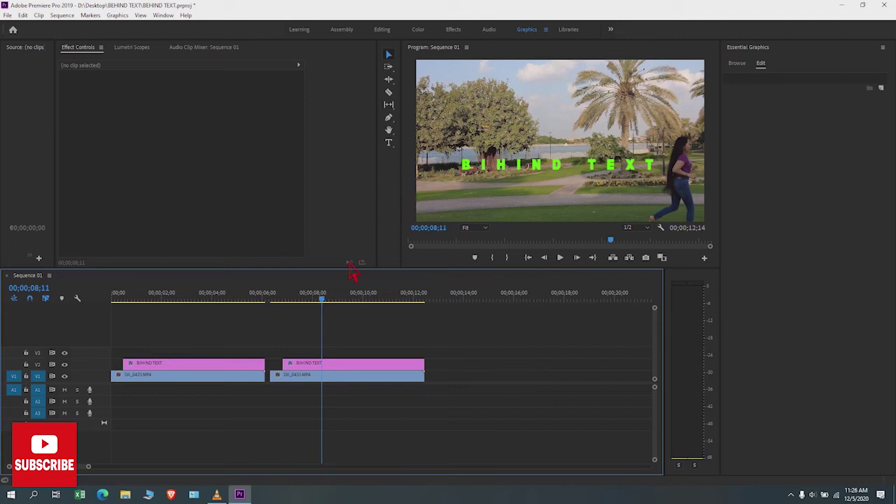
- Return to 00;00;06;10 and review the masked title animation in an enlarged program preview
left_click_drag(324, 302, 277, 315)
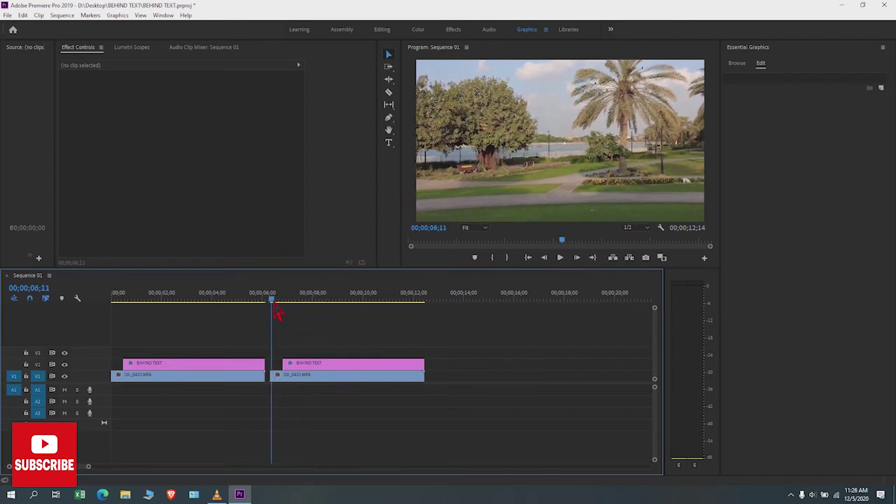
left_click(416, 179)
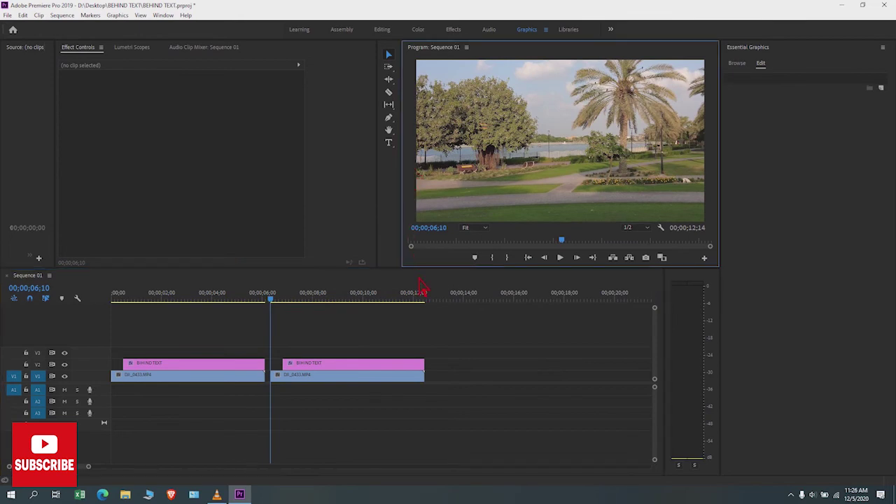
key("grave")
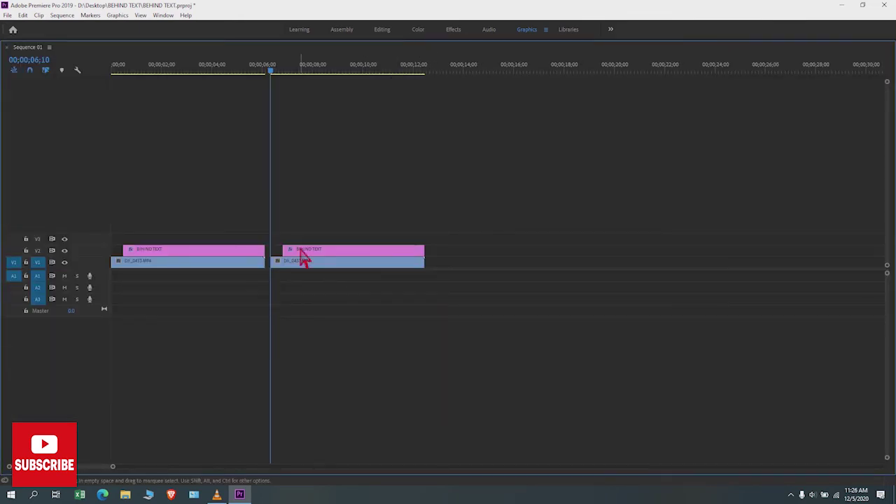
key("grave")
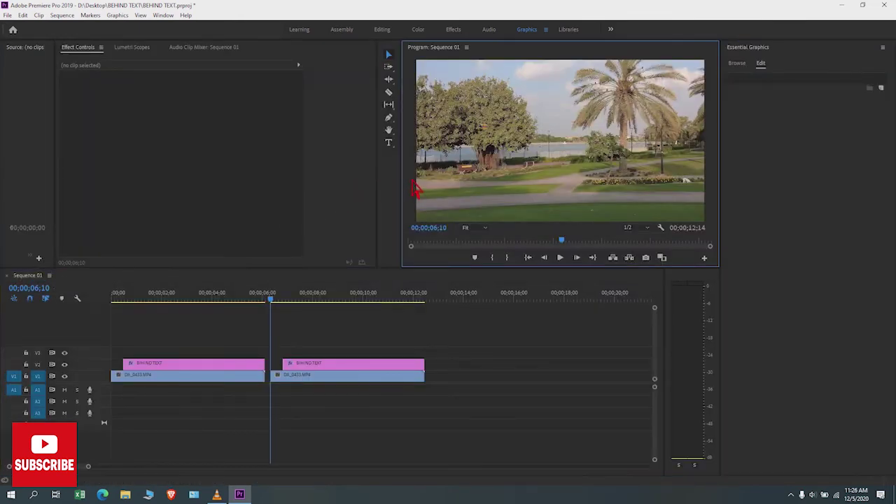
key("grave")
key("space")
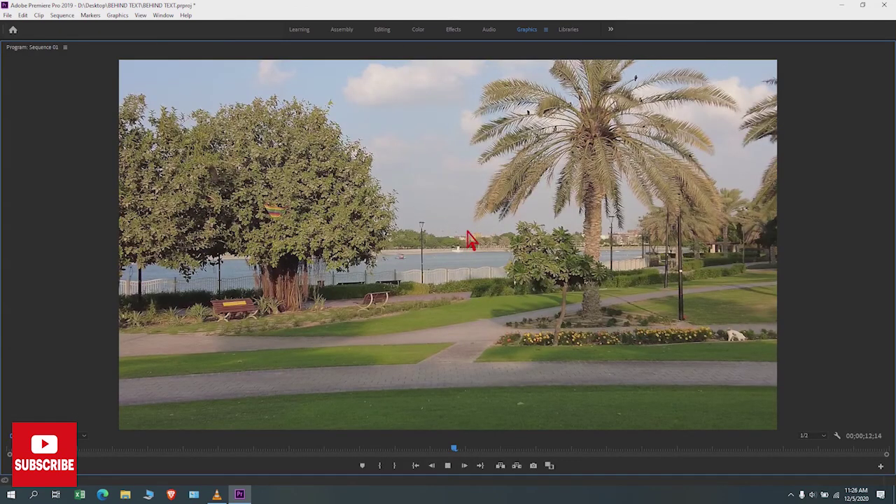
key("space")
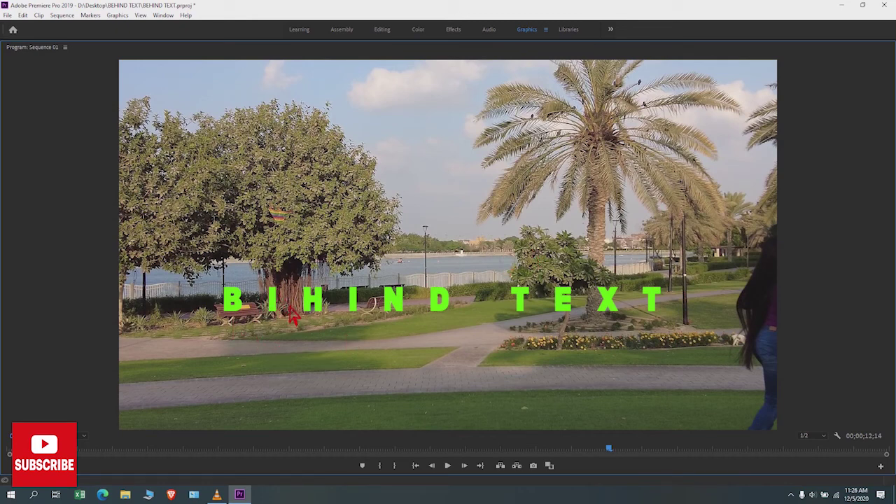
key("grave")
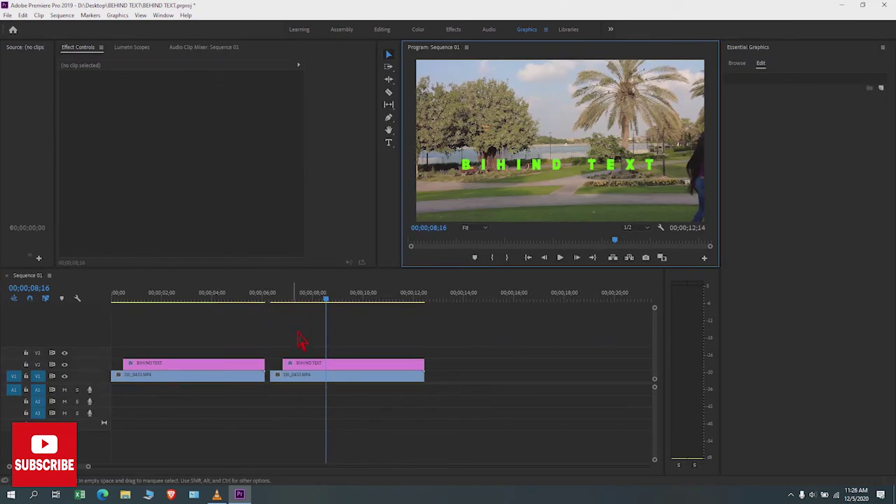
- Correct the second title clip's text to BEHIND TEXT with the Type tool
left_click(350, 371)
left_click(493, 176)
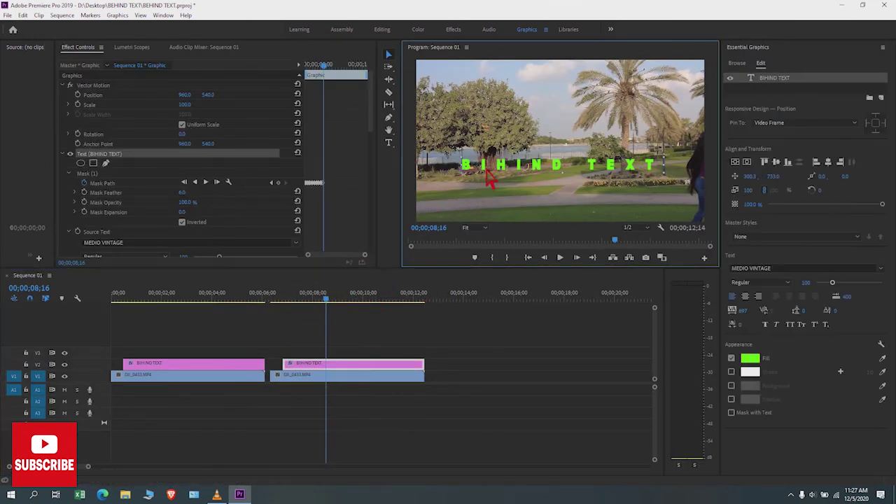
left_click(389, 142)
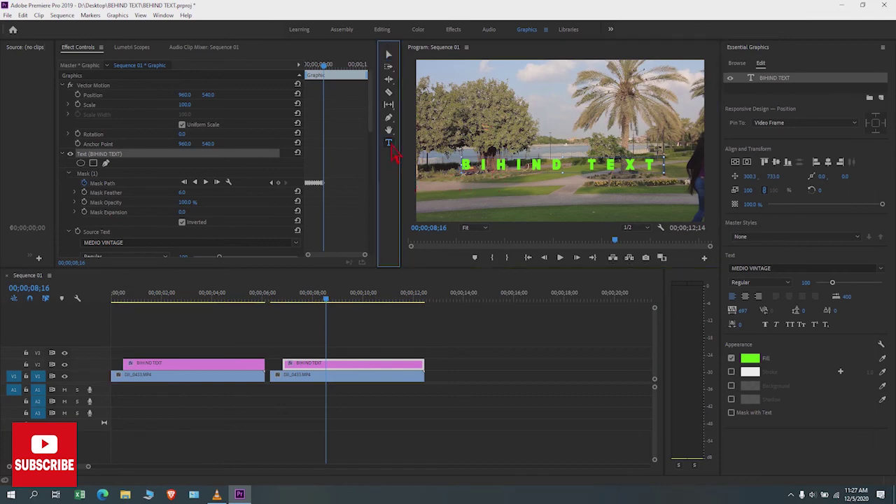
left_click(485, 168)
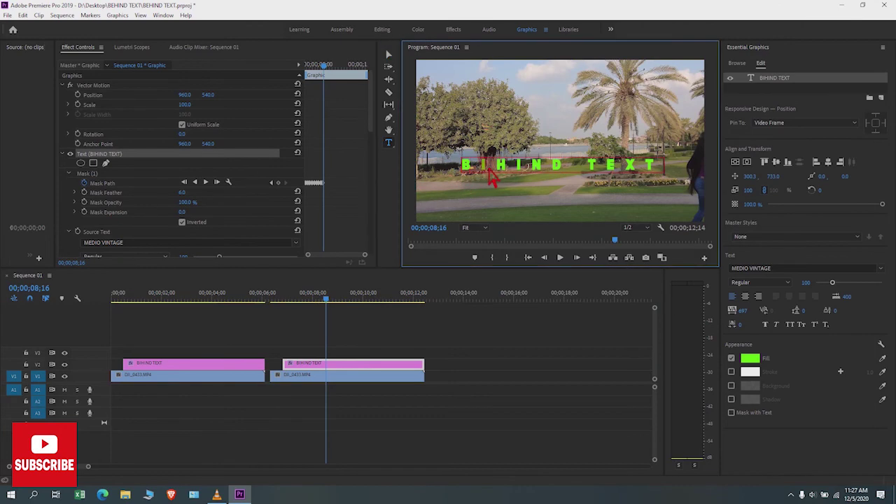
key("BackSpace")
type("E")
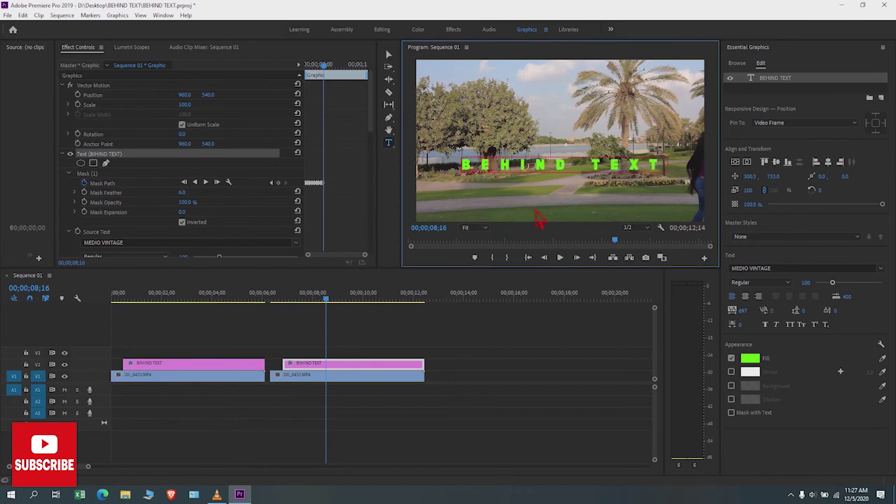
- Move back to 00;00;04;05 and correct the first title clip's text to BEHIND TEXT with the Type tool
left_click(334, 301)
left_click_drag(345, 308, 220, 303)
left_click(245, 364)
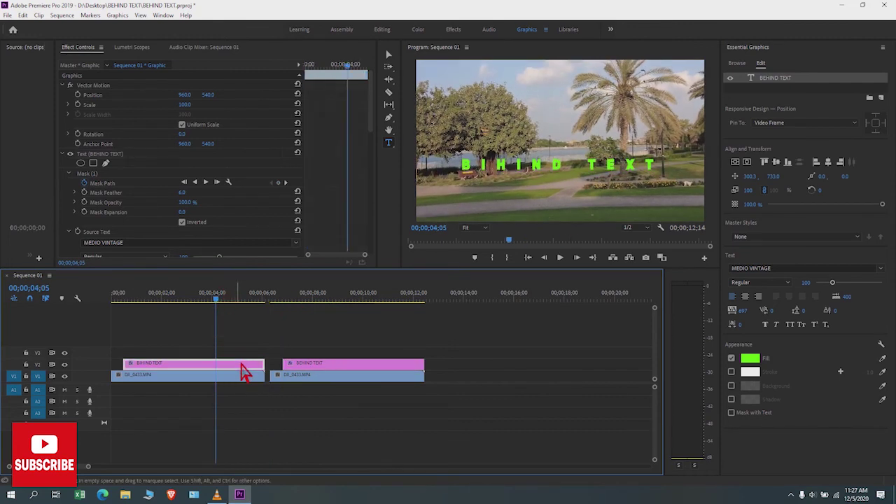
left_click(396, 162)
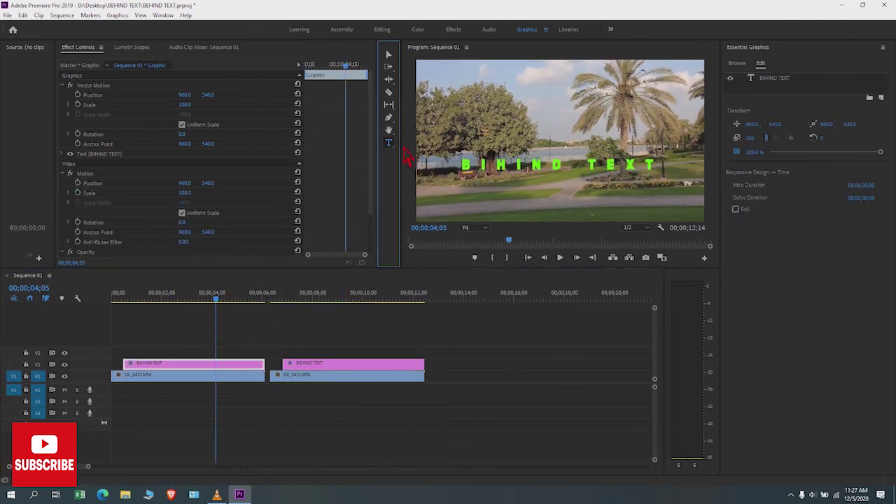
left_click(480, 173)
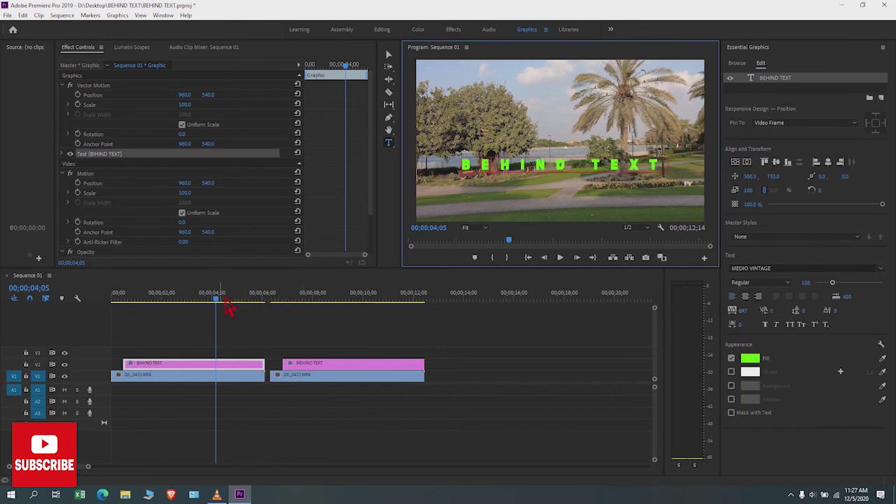
mouse_move(271, 301)
left_mouse_down()
mouse_move(337, 313)
mouse_move(279, 310)
left_mouse_up()
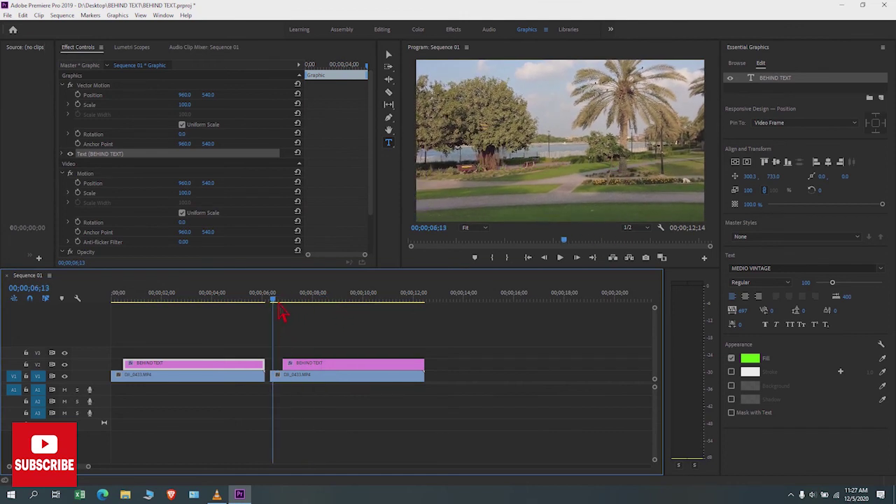
left_click(418, 190)
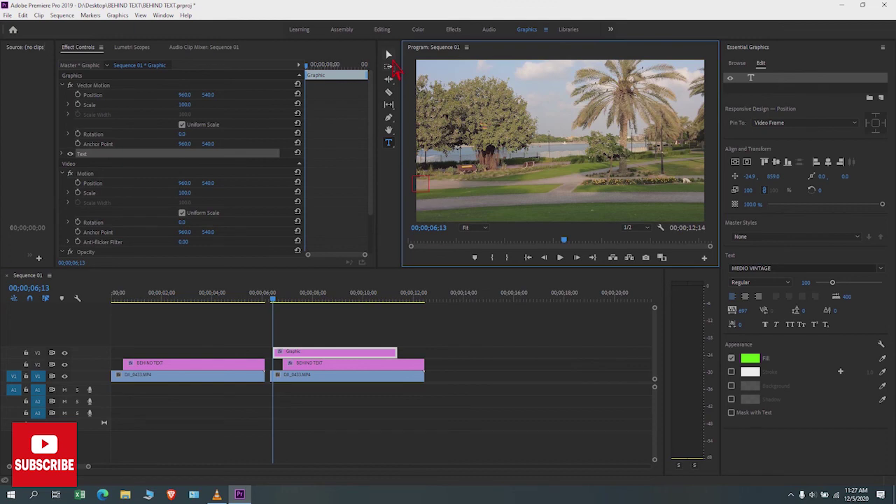
right_click(763, 79)
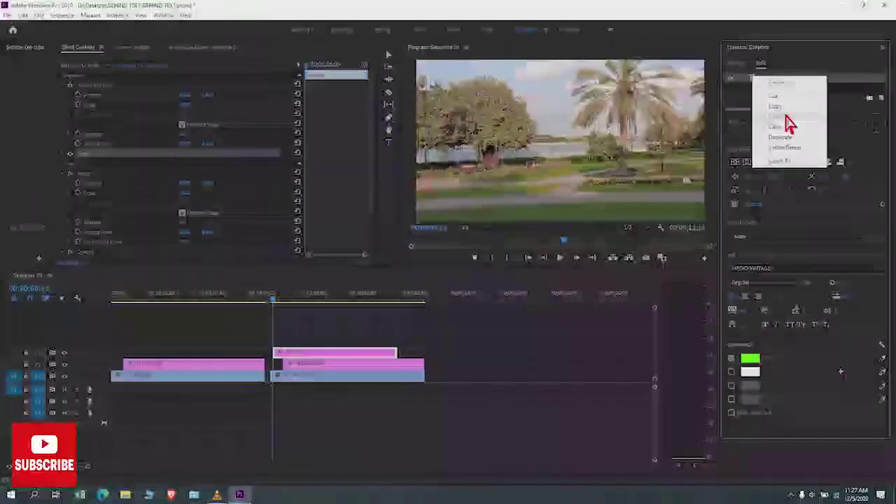
left_click(791, 127)
left_click(388, 56)
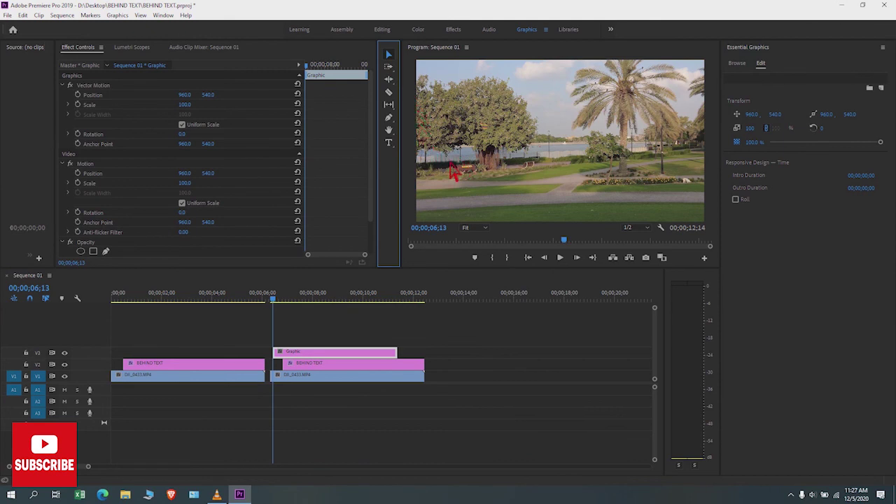
left_click(395, 355)
right_click(394, 356)
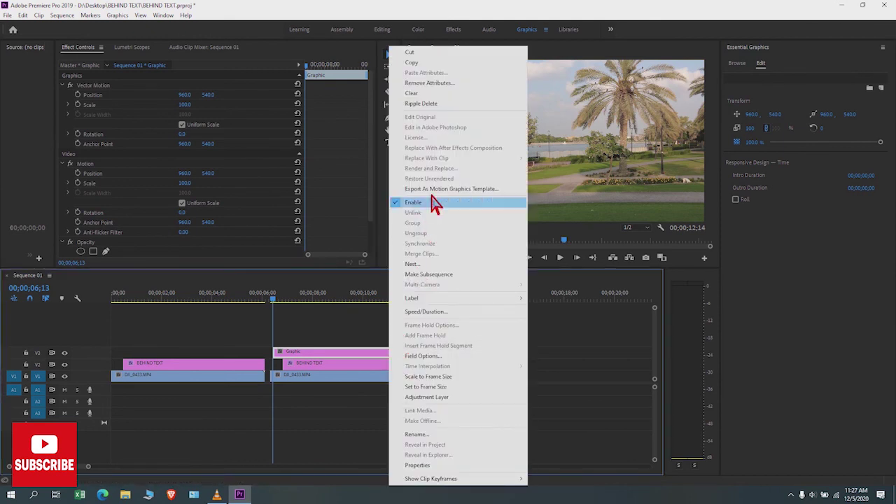
left_click(437, 96)
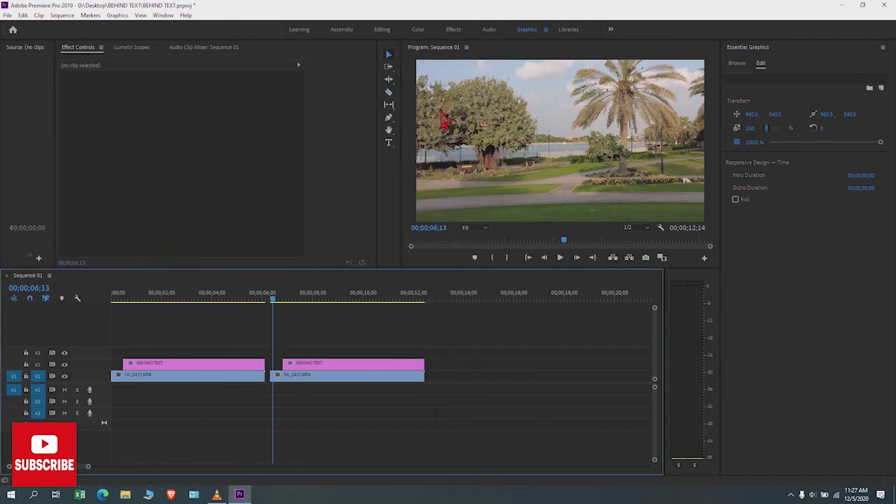
- Play the second clip from 00;00;06;11 in an enlarged program preview to check the corrected title behind the runner
left_click(280, 302)
left_click(418, 175)
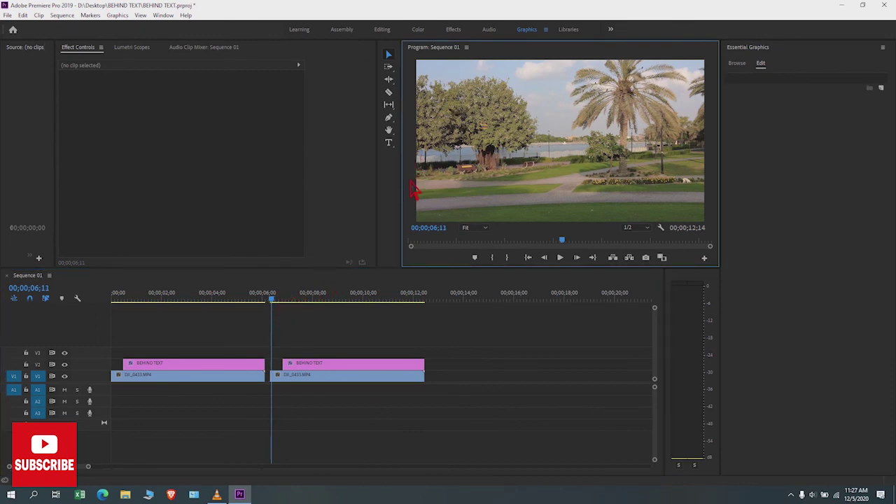
key("grave")
key("space")
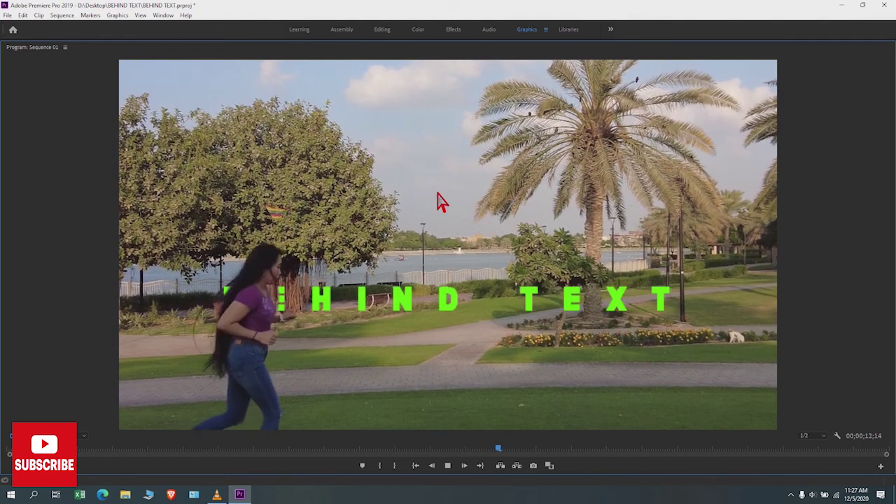
key("space")
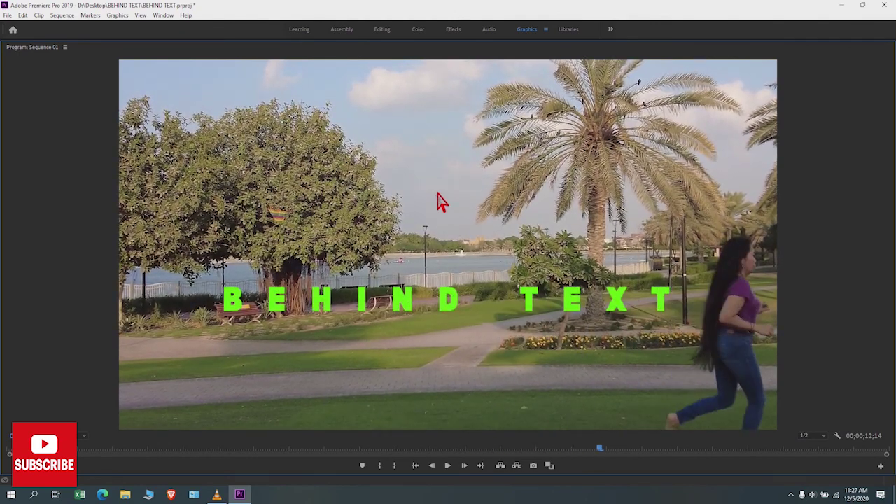